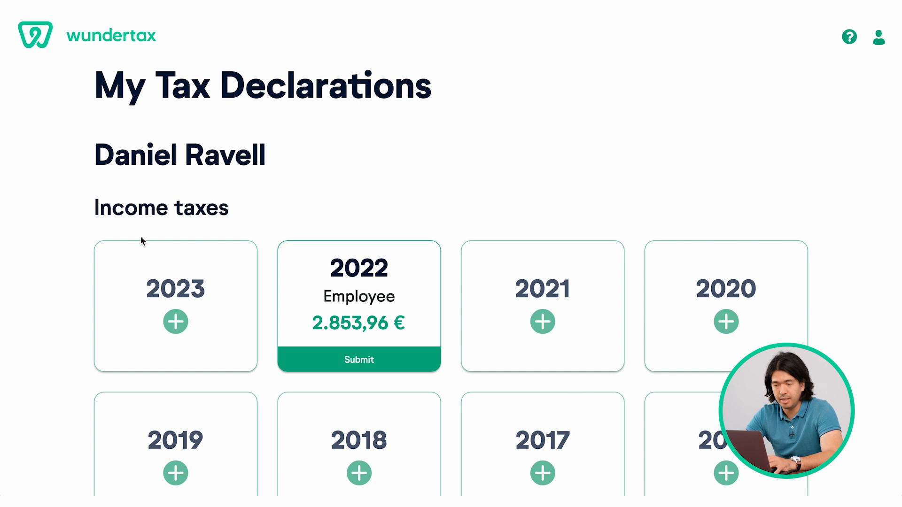
Open the 2022 employee tax declaration and return to its form at the Personal Data section
scroll(66, 125, "down", 2)
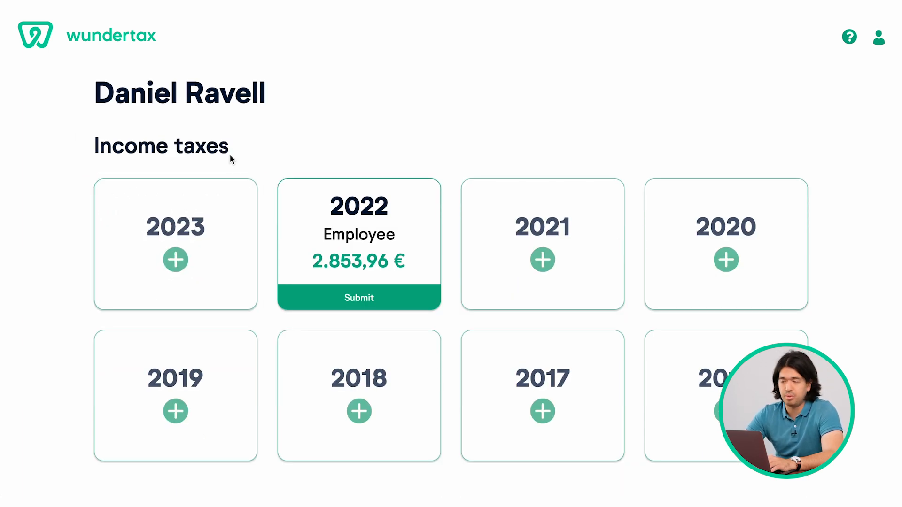
left_click(359, 256)
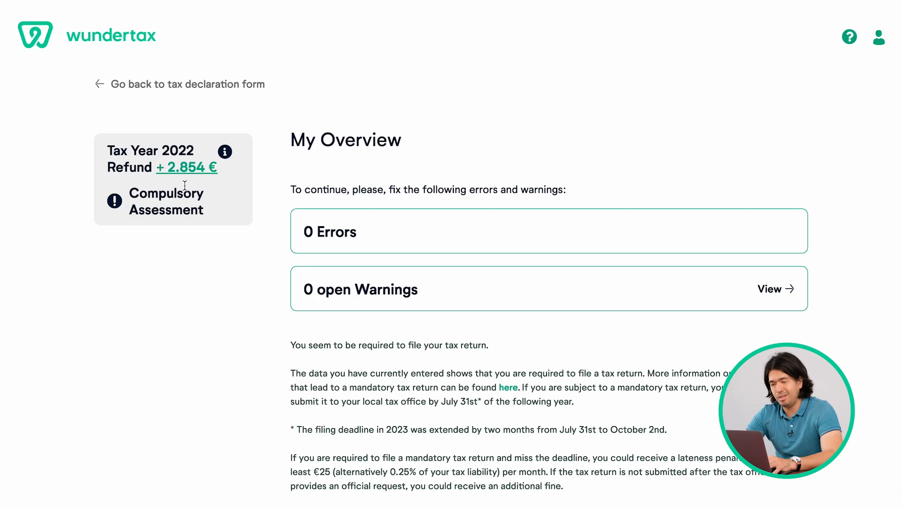
left_click(128, 94)
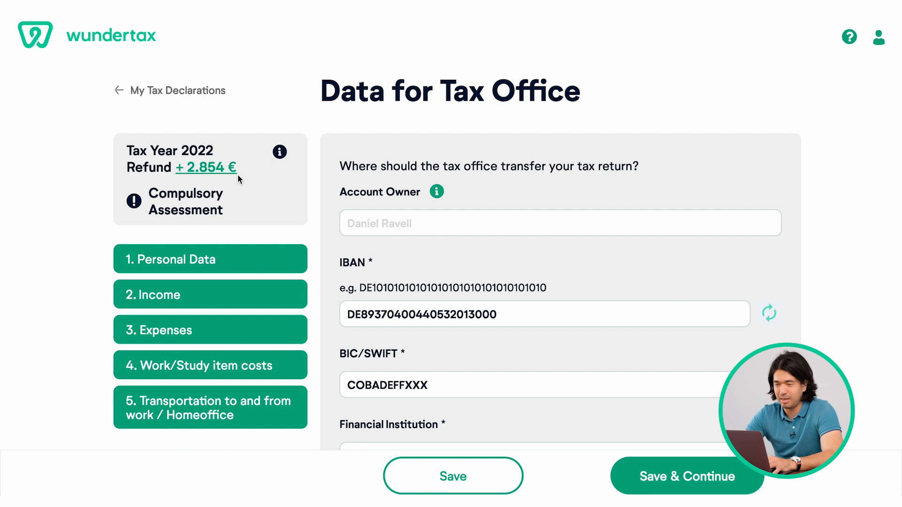
left_click(231, 258)
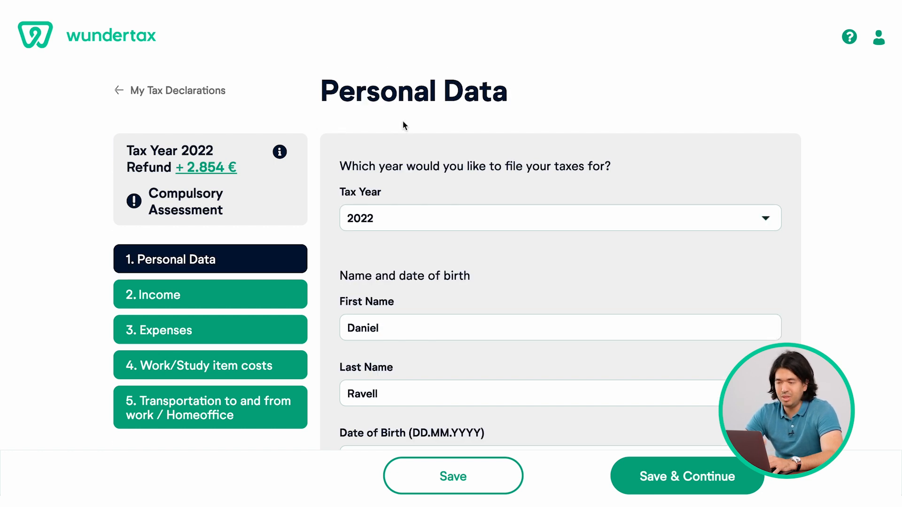
Review the tax year, name, date of birth, current address and tax office entries in the personal data
scroll(409, 212, "down", 1)
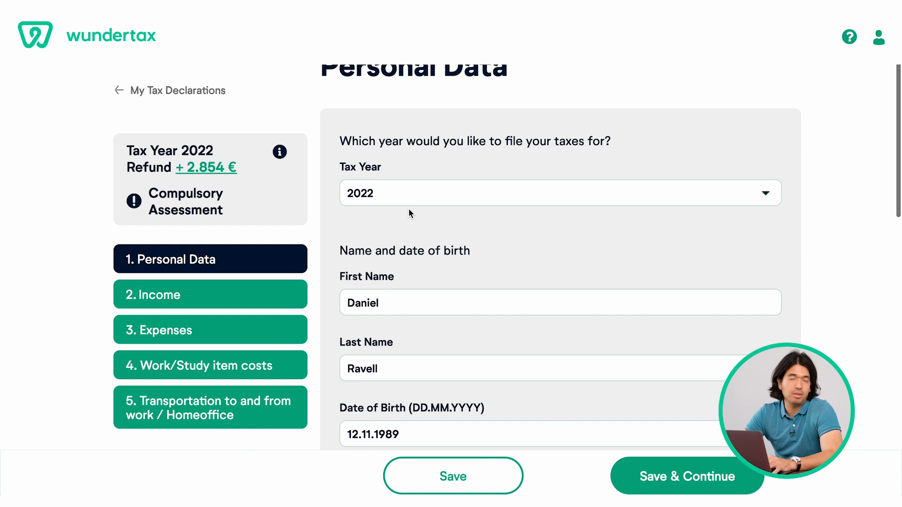
scroll(409, 211, "down", 5)
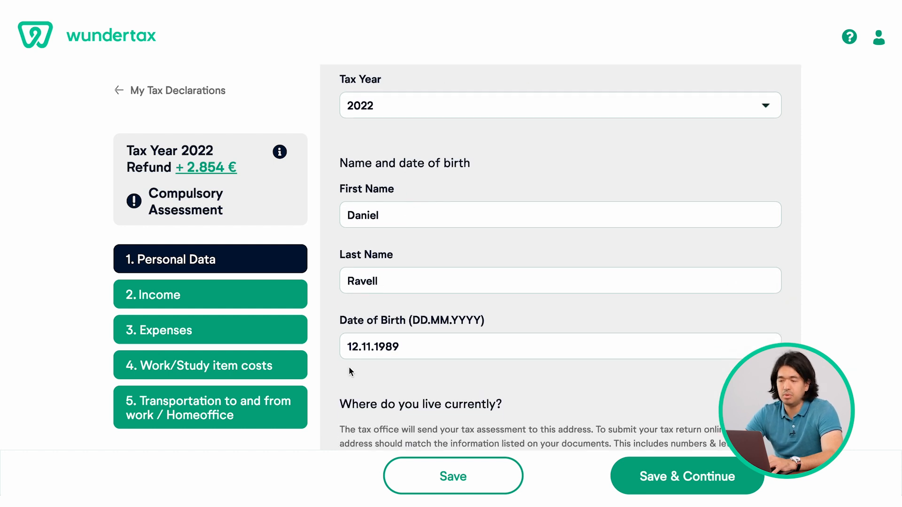
scroll(409, 416, "down", 5)
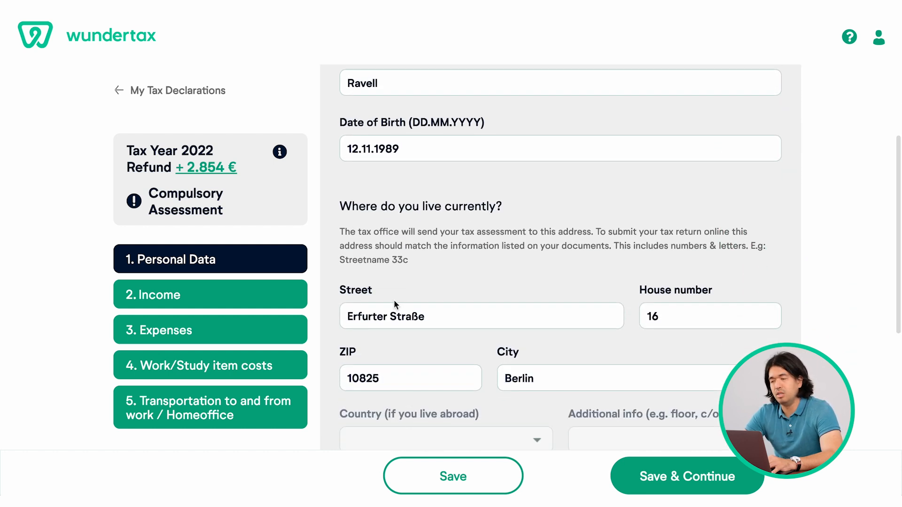
scroll(373, 290, "down", 4)
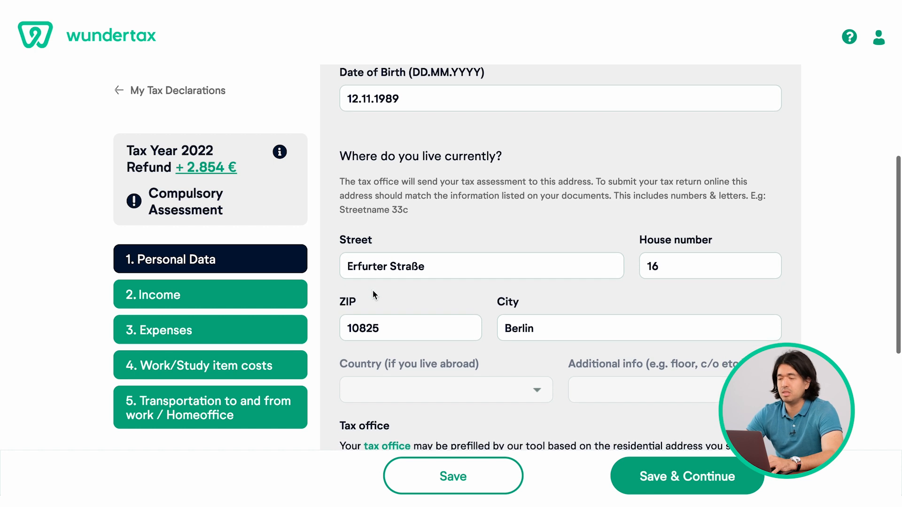
scroll(372, 290, "down", 4)
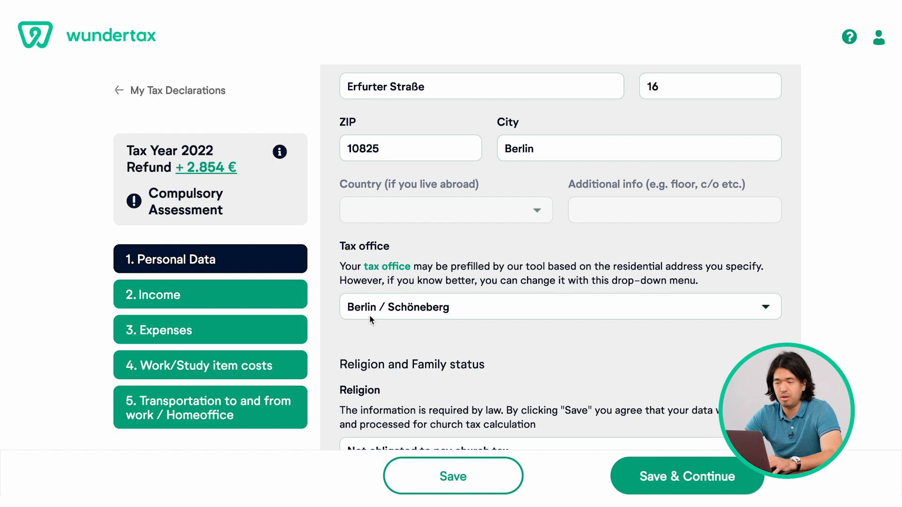
scroll(509, 377, "down", 3)
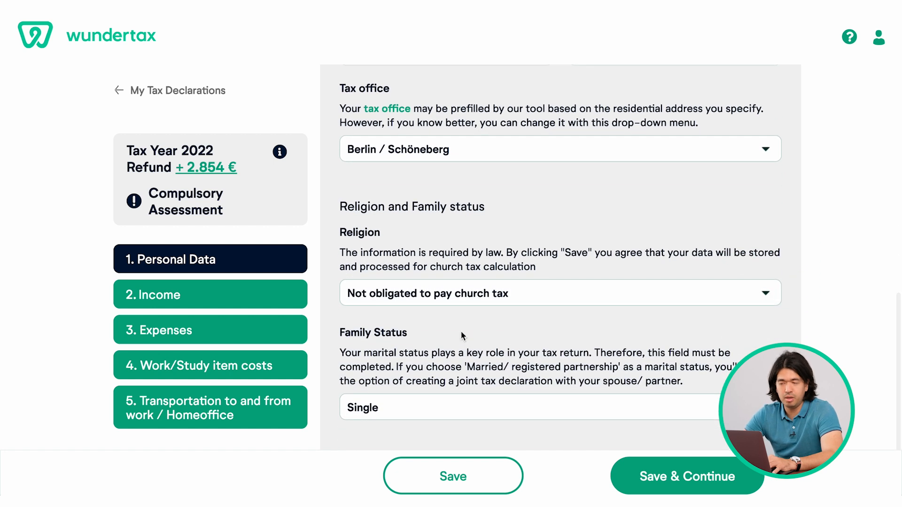
Check the religion options and family status, and save the personal data to continue to Income
scroll(458, 326, "down", 1)
left_click(405, 269)
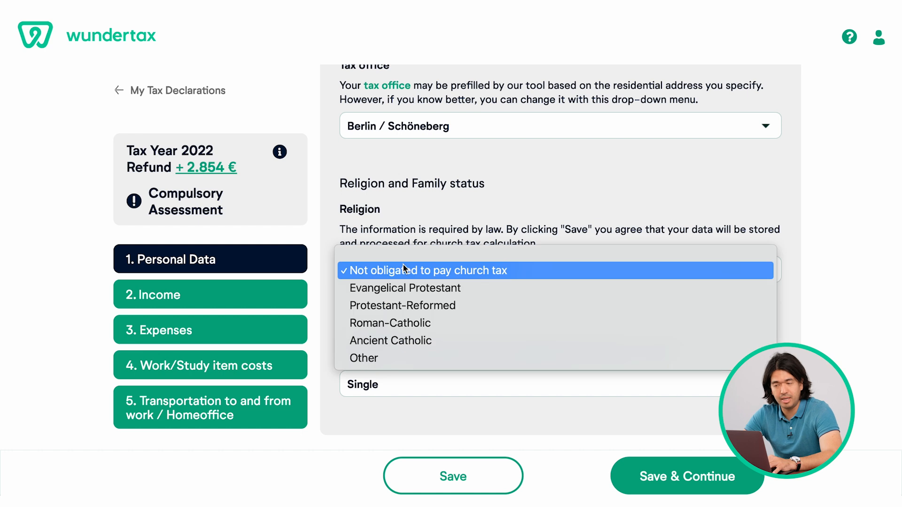
left_click(435, 412)
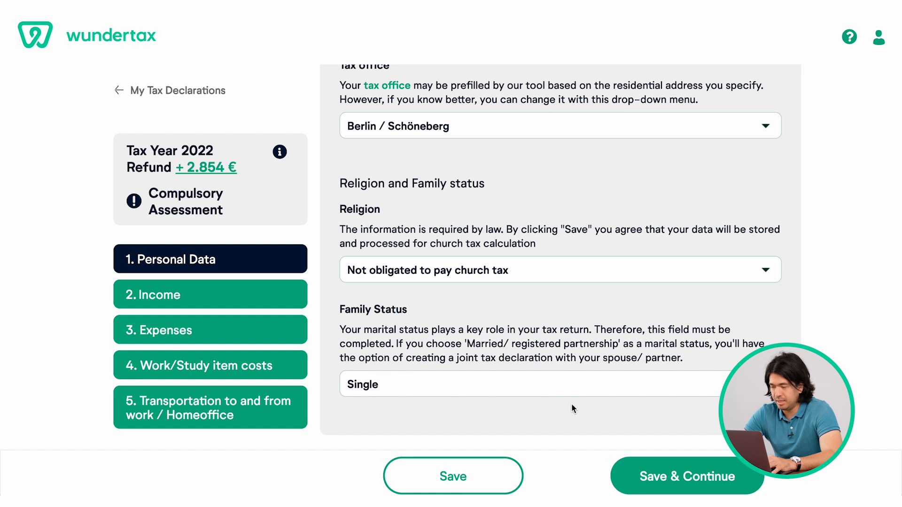
left_click(701, 475)
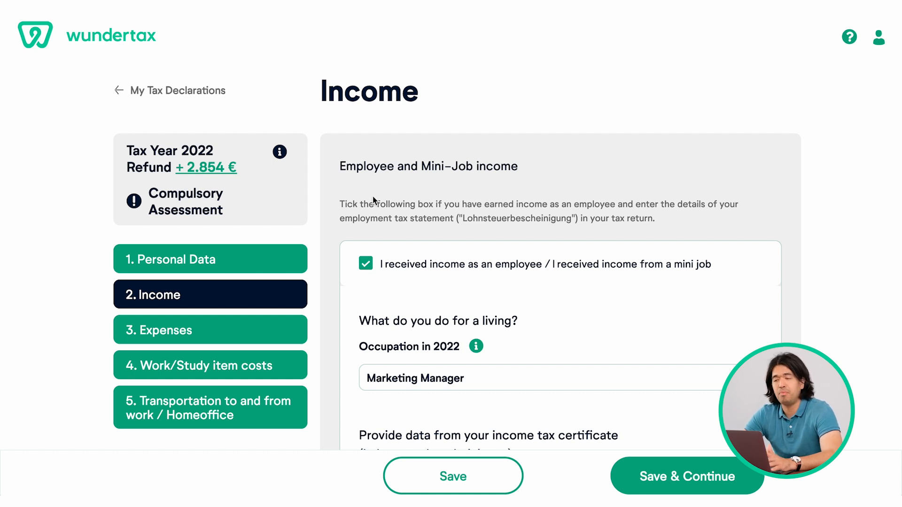
Review the occupation entry and examine the sample income tax certificate with its filling instructions, closing it when done
scroll(374, 201, "down", 3)
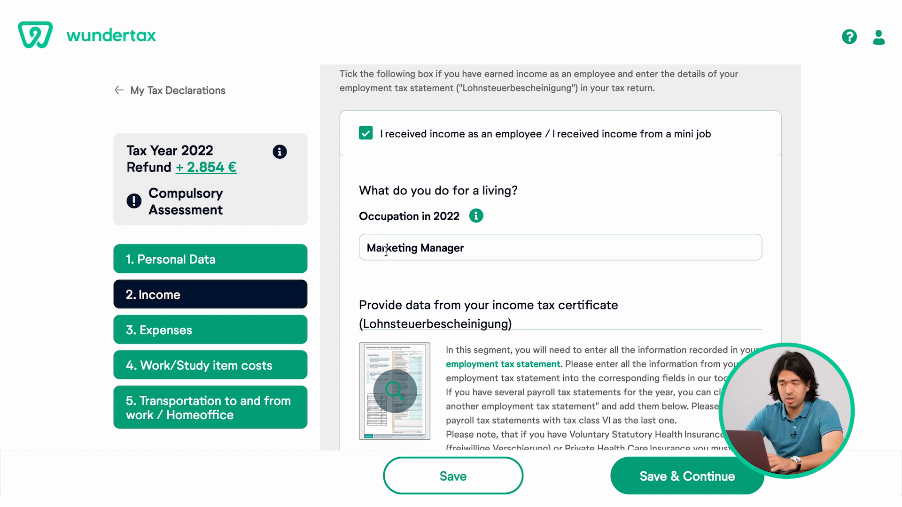
scroll(416, 301, "down", 1)
scroll(531, 325, "down", 2)
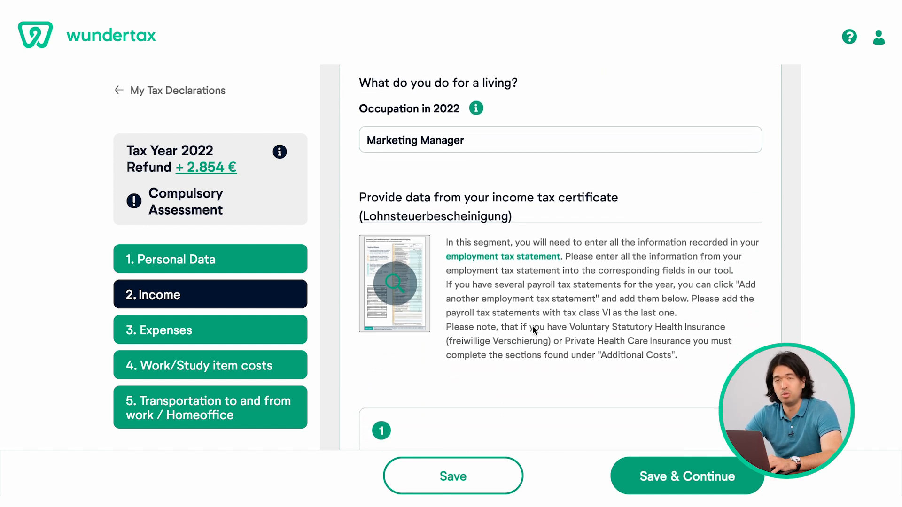
left_click(398, 278)
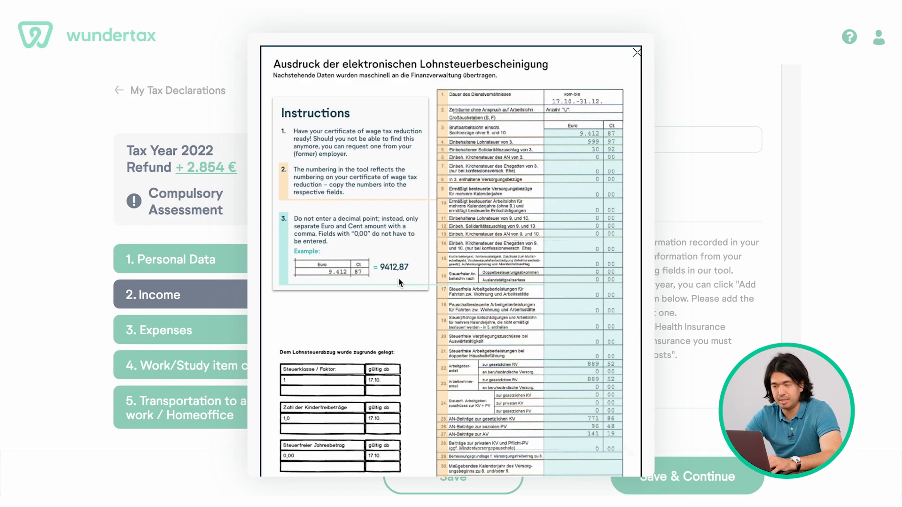
scroll(398, 277, "down", 1)
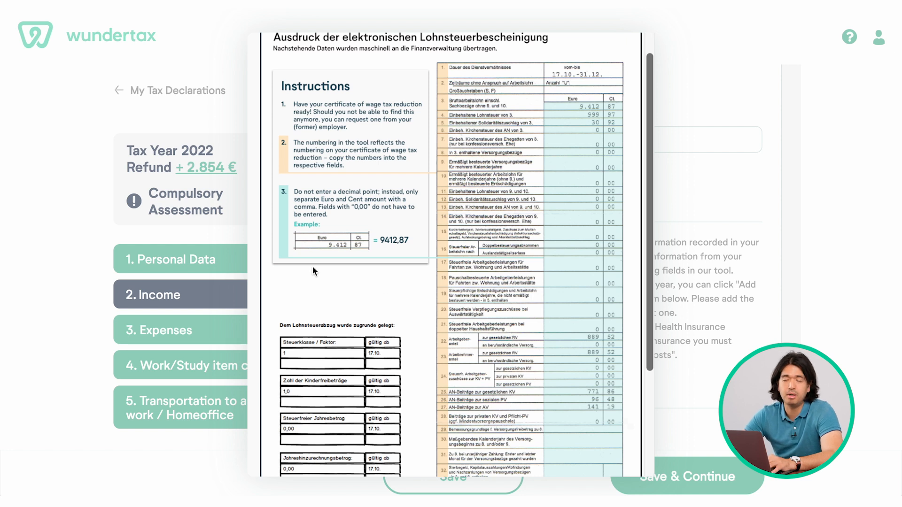
scroll(377, 315, "down", 3)
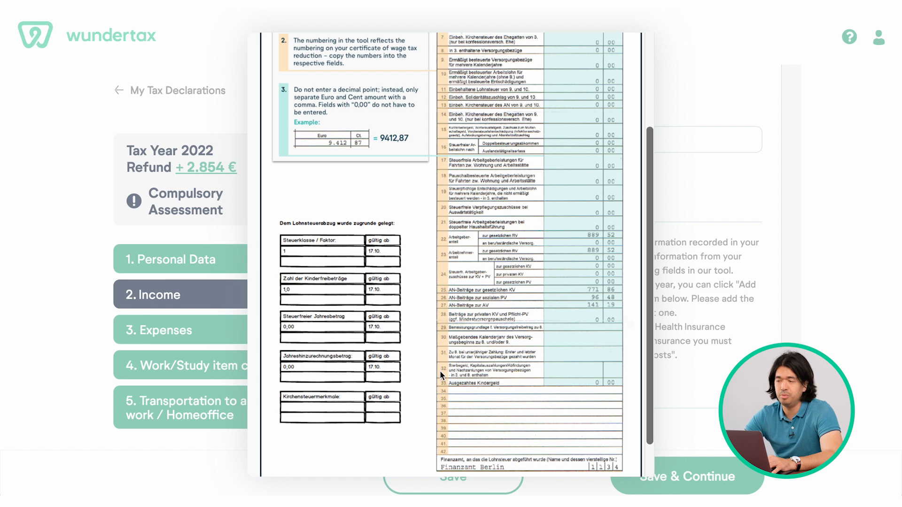
scroll(440, 371, "up", 4)
left_click(635, 53)
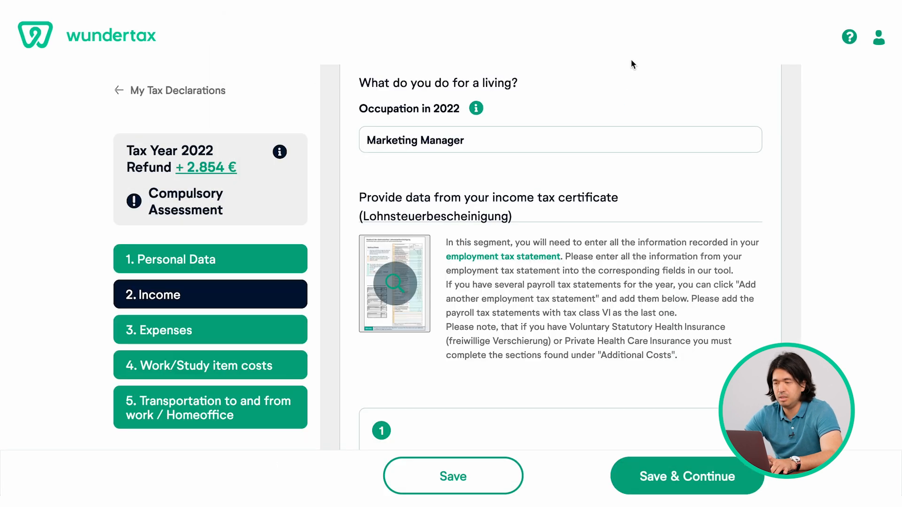
Compare the bracketed field numbers of the first employment tax statement with the line numbers on the sample income tax certificate
scroll(569, 218, "down", 6)
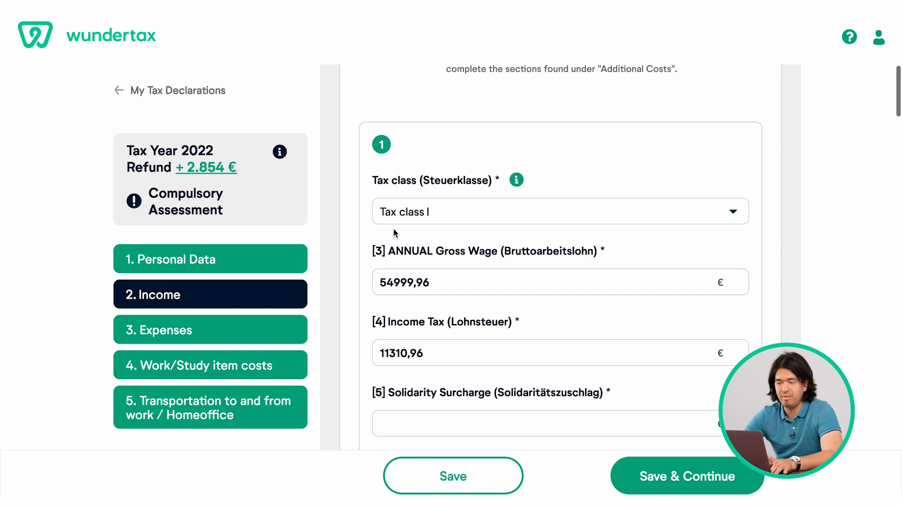
left_click_drag(371, 251, 384, 254)
left_click(385, 255)
left_click(372, 252)
scroll(383, 254, "up", 6)
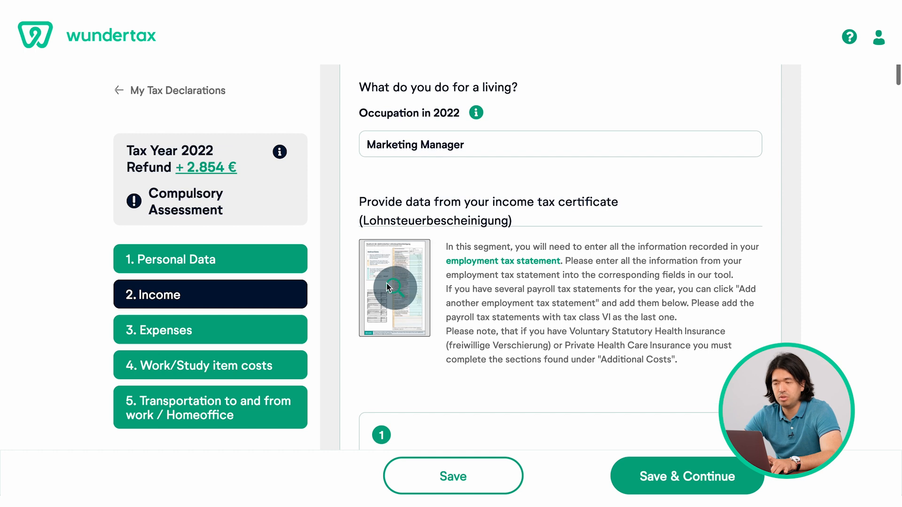
left_click(386, 283)
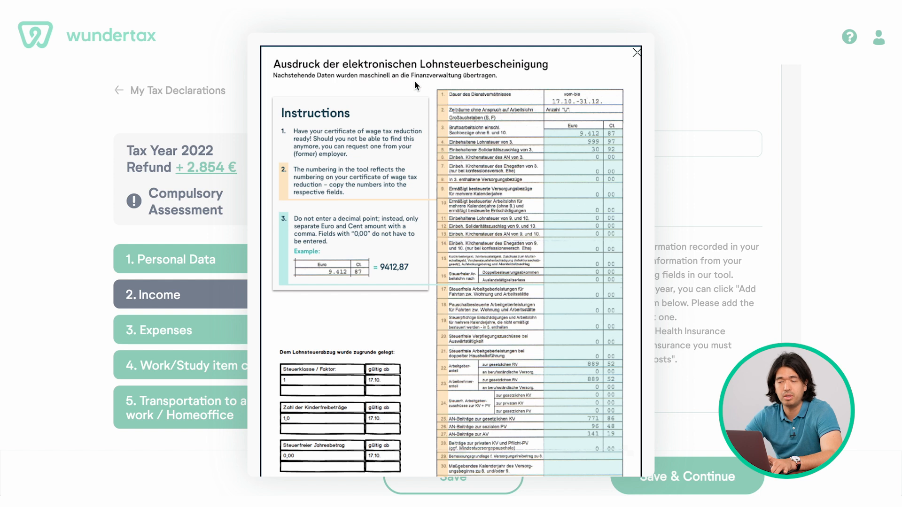
left_click(636, 52)
Review the first employment tax statement from tax class through the additional data option, and save the income data to continue to Expenses
scroll(478, 301, "down", 5)
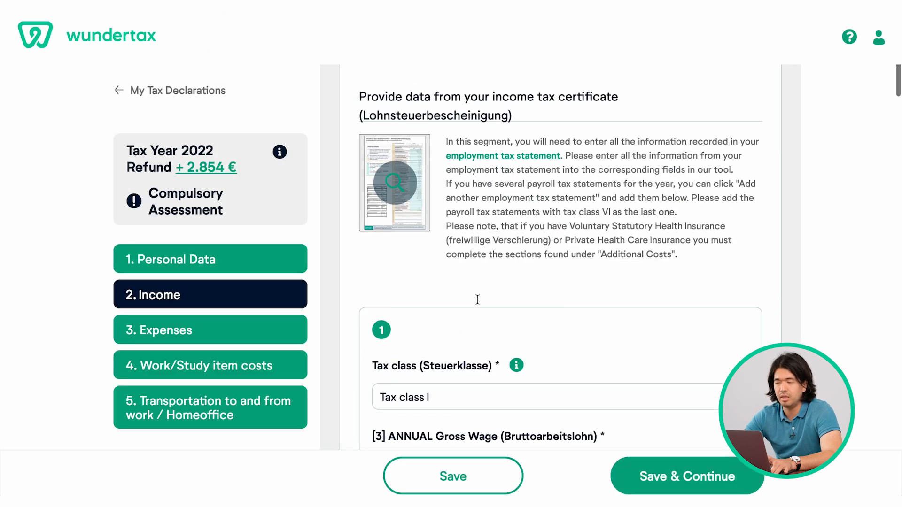
scroll(480, 304, "down", 4)
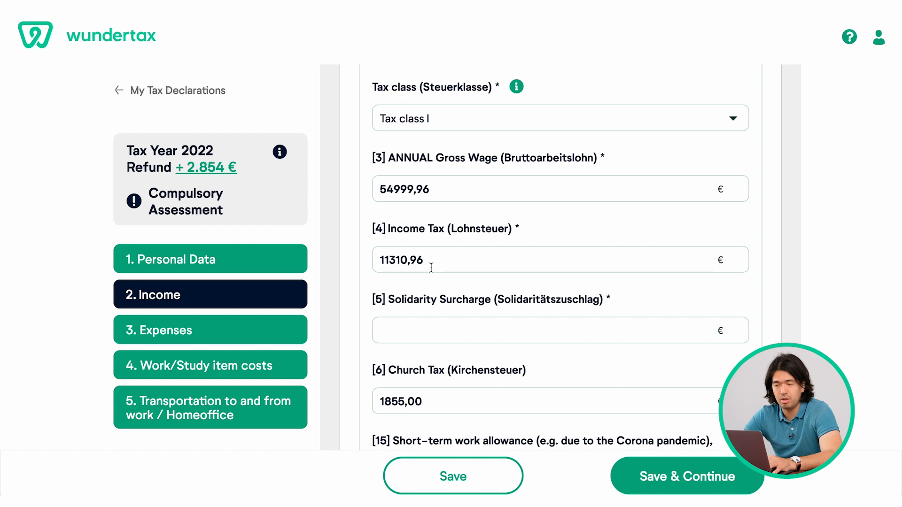
scroll(429, 320, "down", 1)
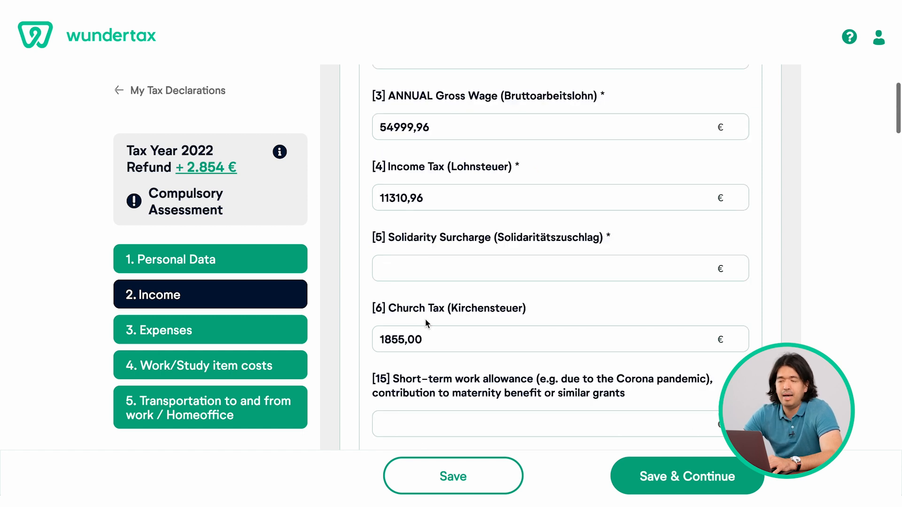
scroll(383, 320, "down", 7)
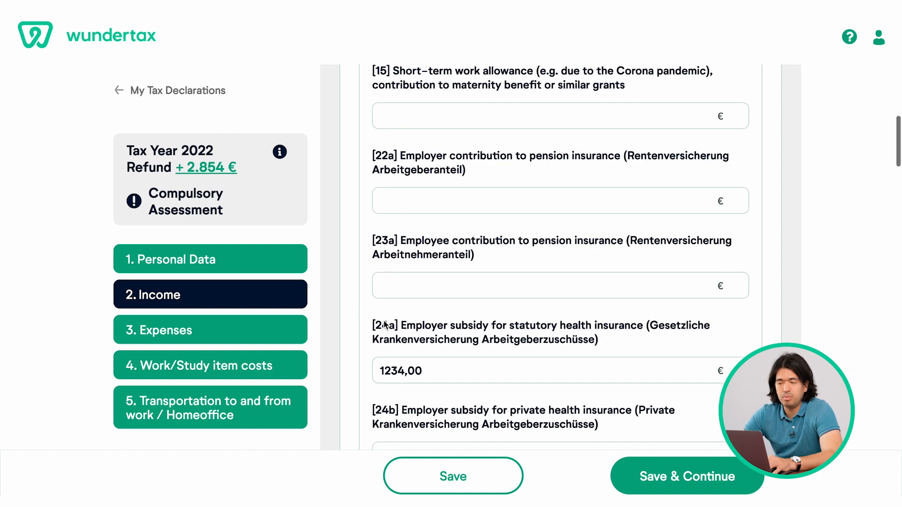
scroll(383, 320, "down", 8)
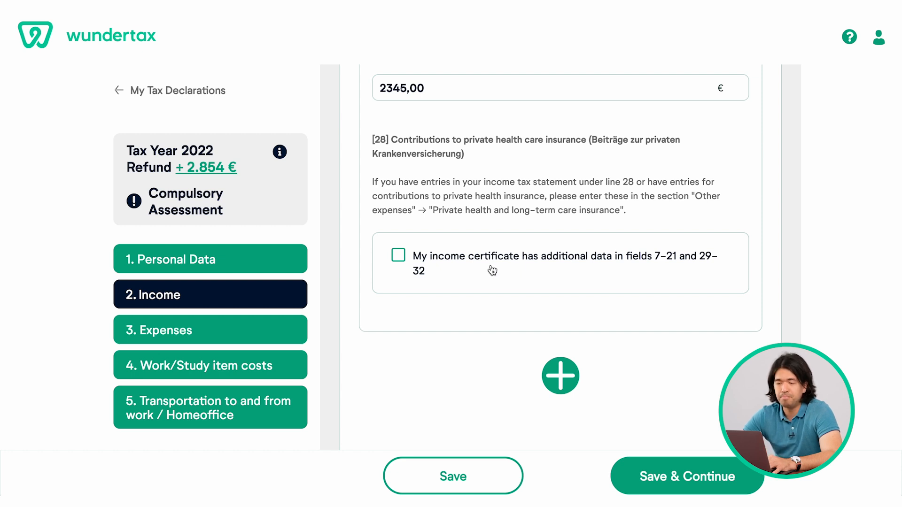
scroll(422, 320, "down", 1)
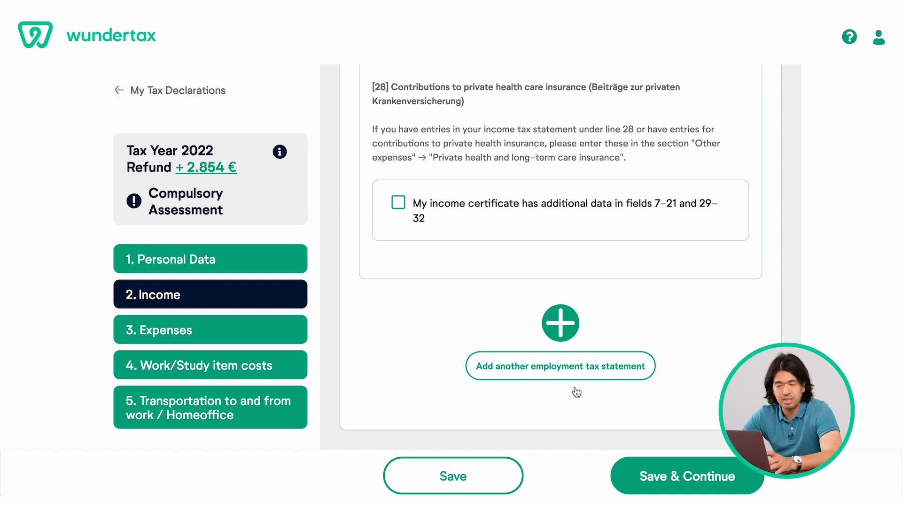
left_click(660, 470)
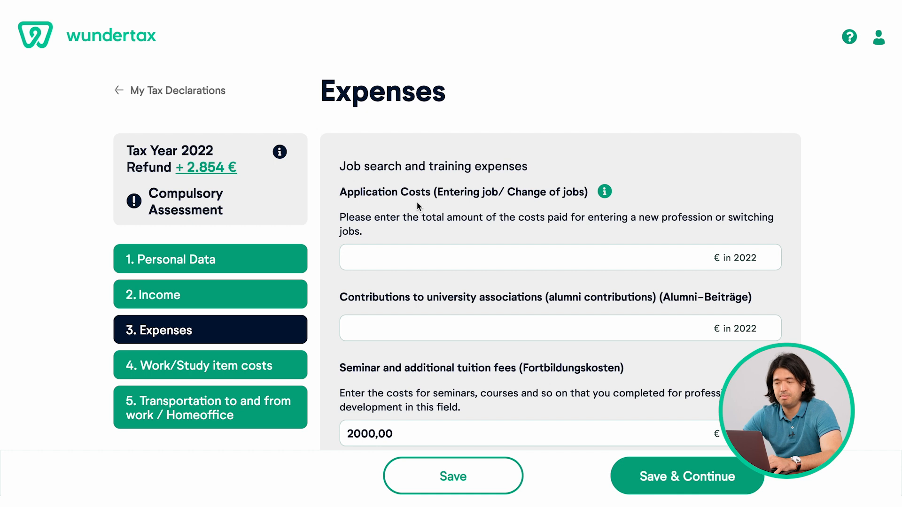
Review the job search and training expenses, the professional association contributions and the tax advice costs in the Expenses section
scroll(416, 201, "down", 1)
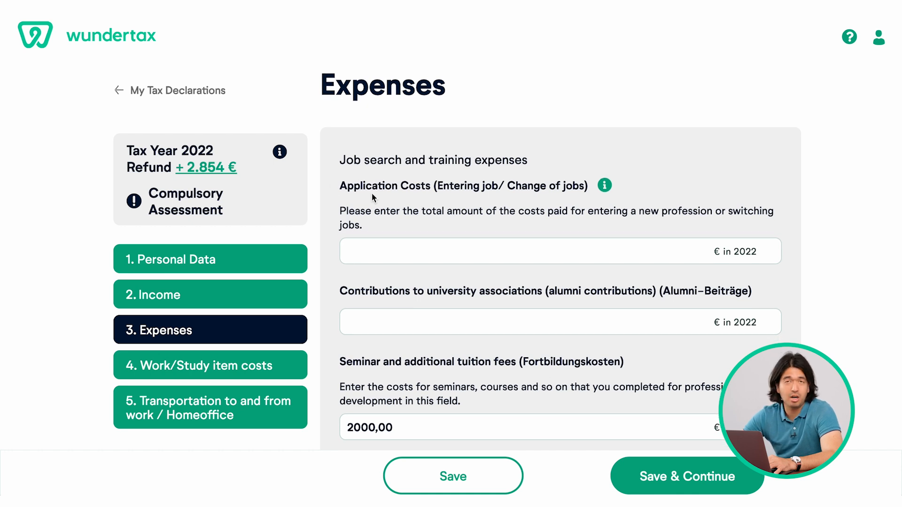
scroll(367, 226, "down", 2)
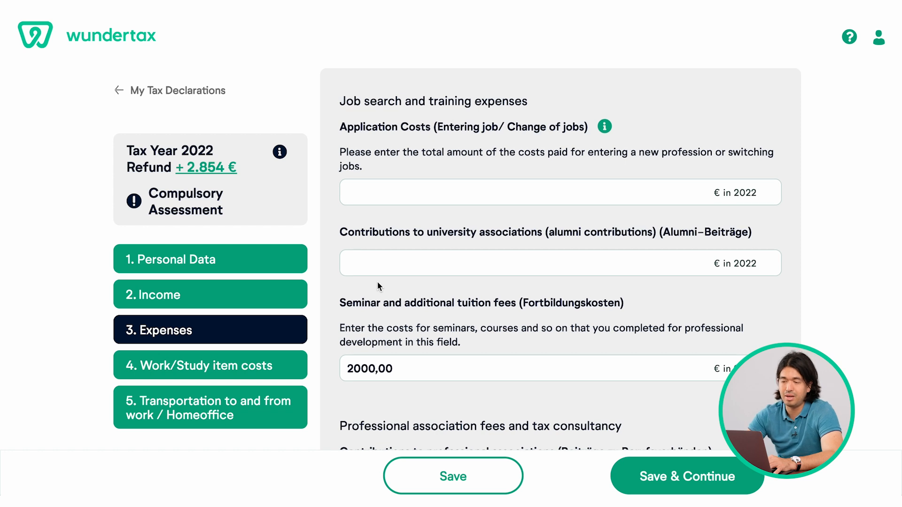
scroll(378, 284, "down", 3)
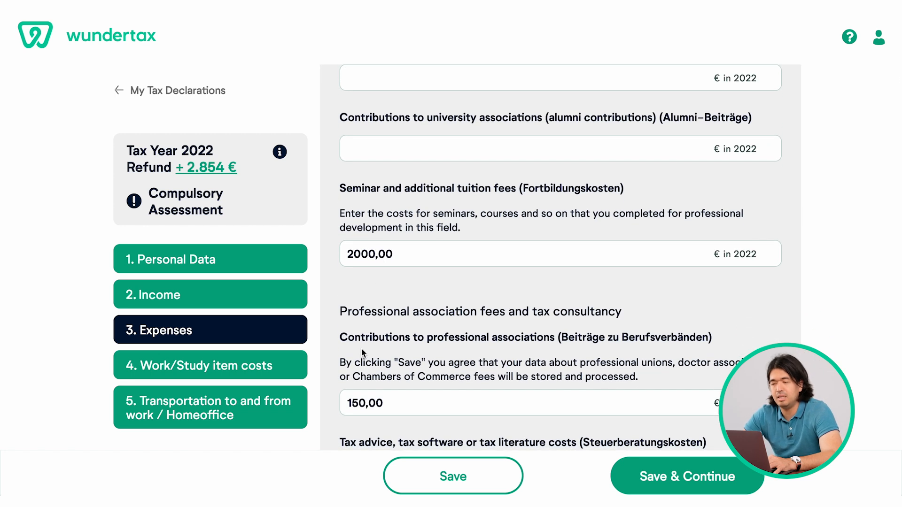
scroll(421, 372, "down", 2)
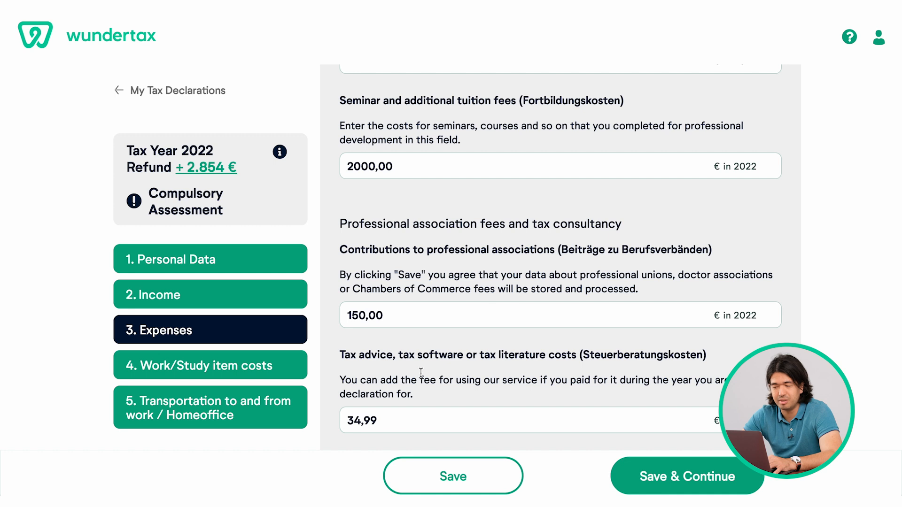
scroll(421, 372, "down", 1)
scroll(421, 372, "down", 2)
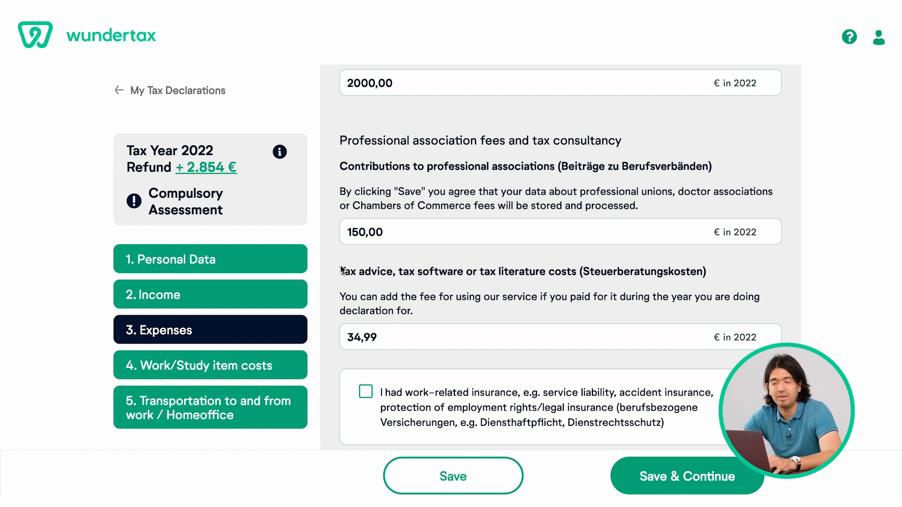
Check the work-related insurance, telecommunication, bank fee and additional cost entries, and save the expenses to continue to Work/Study item costs
scroll(362, 307, "down", 3)
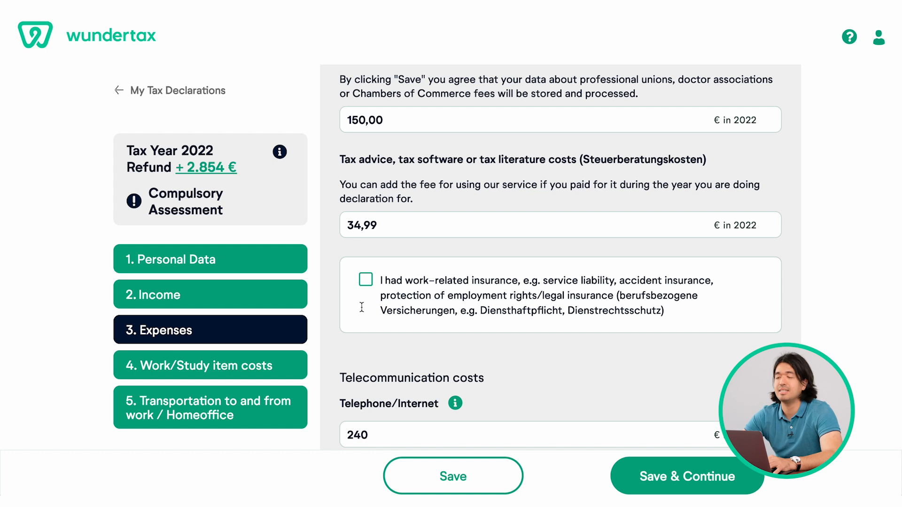
scroll(431, 309, "down", 1)
scroll(431, 313, "down", 1)
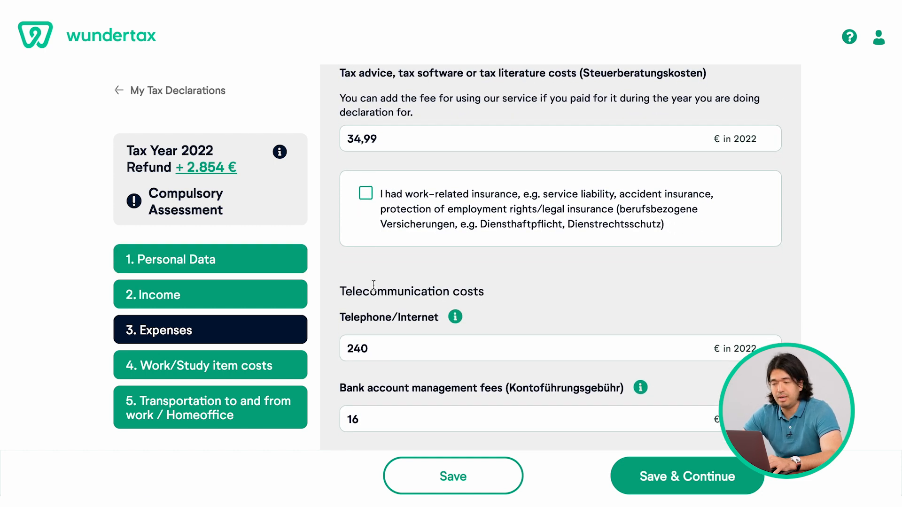
scroll(362, 350, "down", 1)
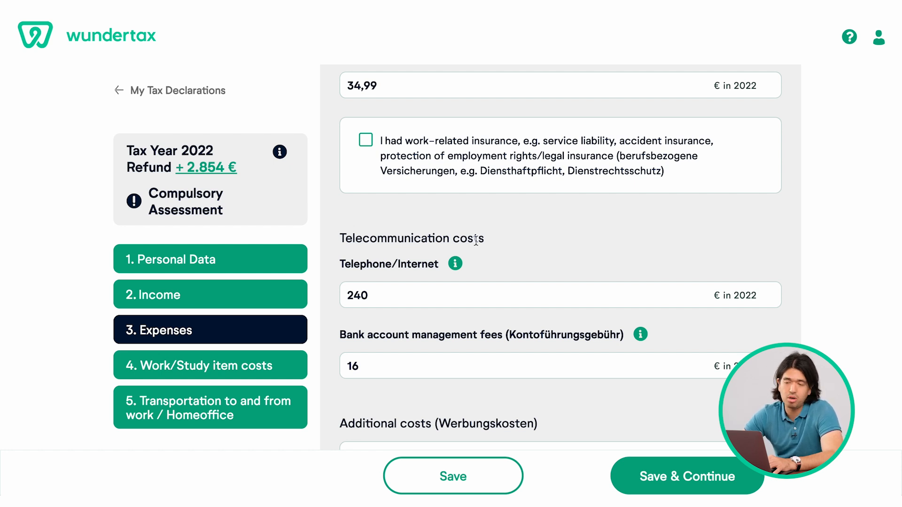
scroll(476, 244, "down", 2)
scroll(475, 254, "down", 3)
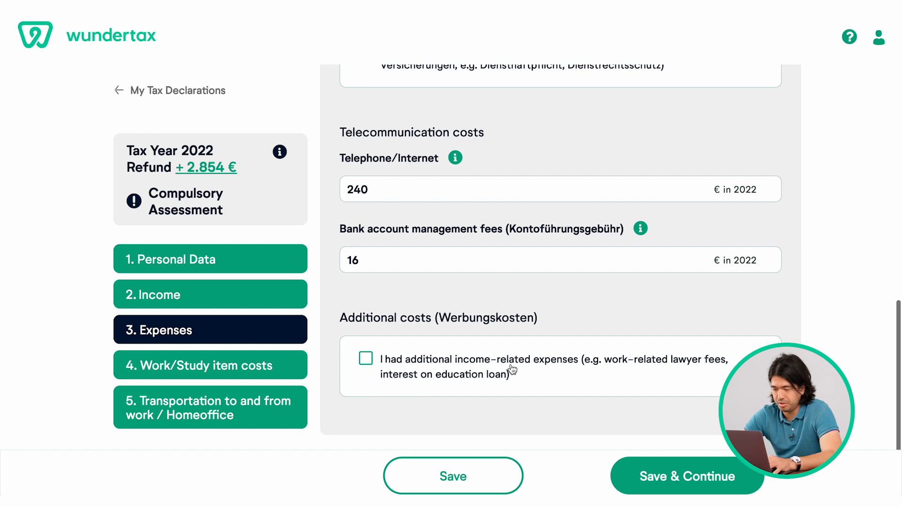
left_click(670, 473)
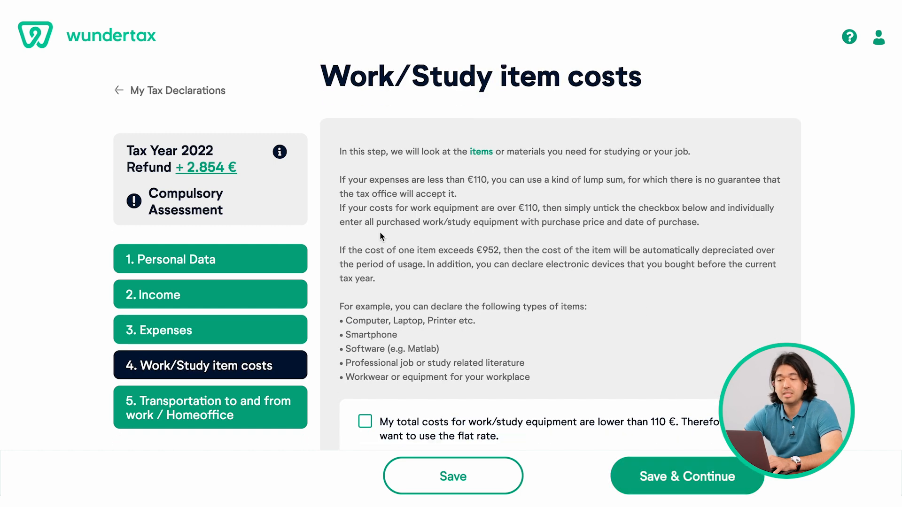
Read the rules and examples for declaring work/study items, including the flat-rate option for equipment costs under 110 €
scroll(440, 336, "down", 2)
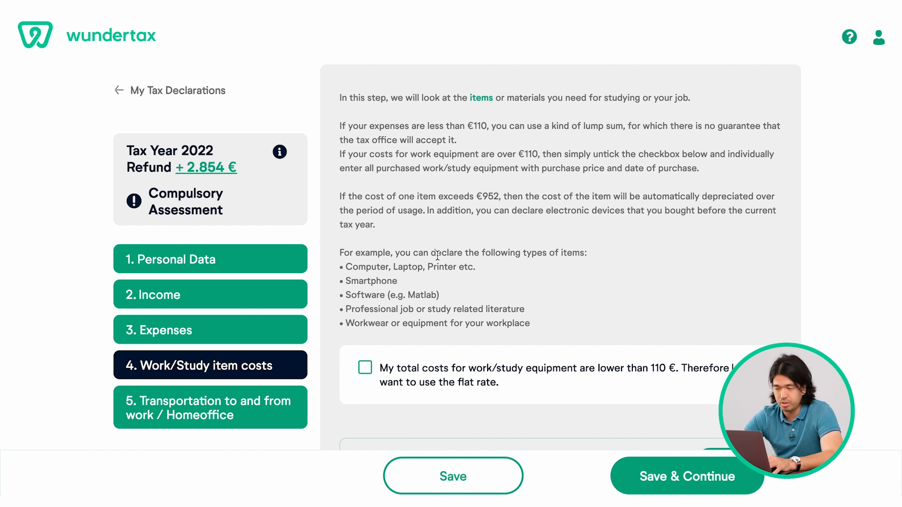
scroll(430, 292, "down", 1)
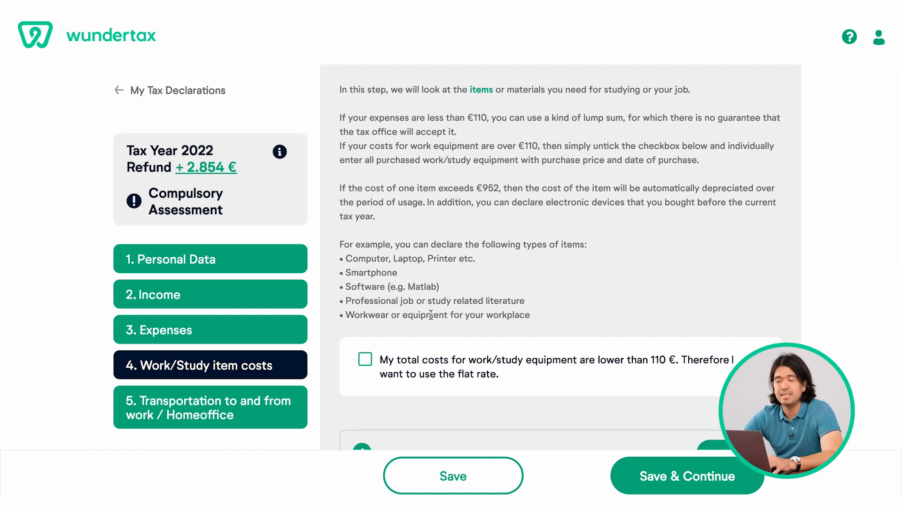
scroll(430, 315, "down", 3)
scroll(430, 313, "down", 2)
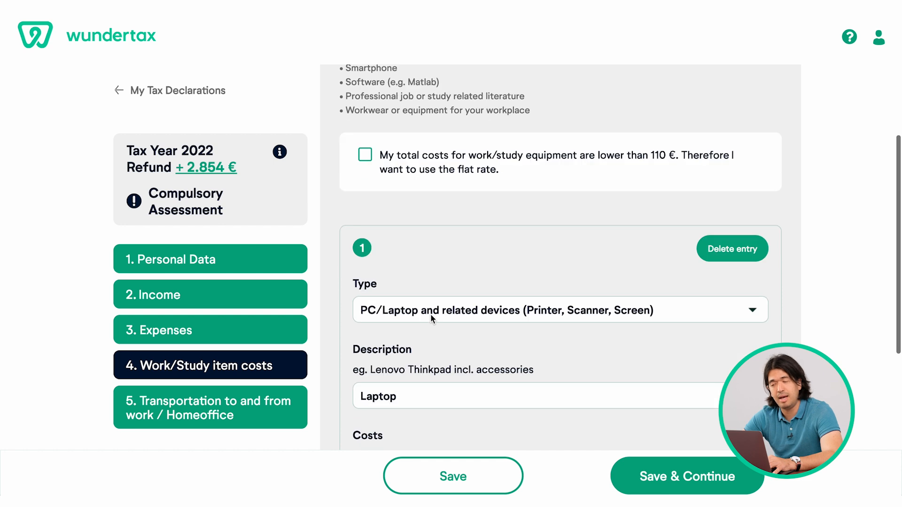
Review the first equipment entry's type, description, costs and purchase date, and save the item costs to continue to Transportation to and from work / Homeoffice
scroll(415, 258, "down", 1)
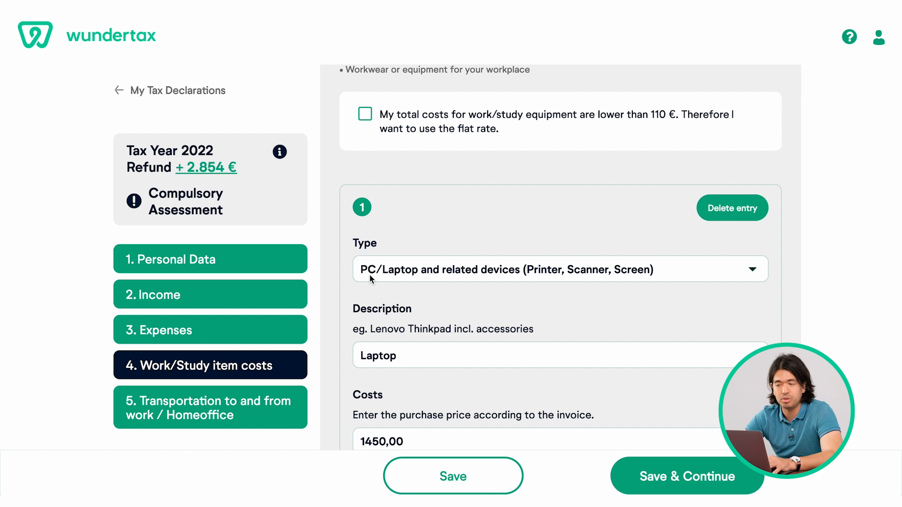
scroll(381, 307, "down", 1)
scroll(381, 310, "down", 2)
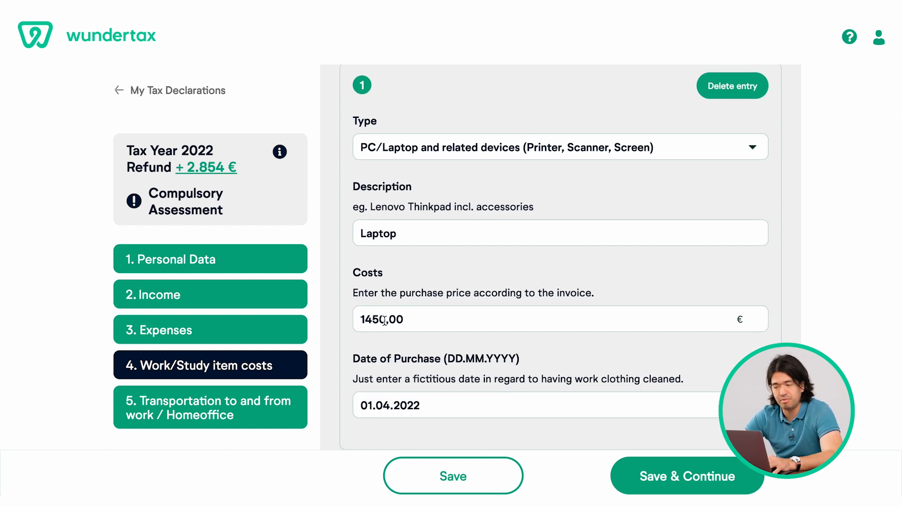
scroll(396, 371, "down", 1)
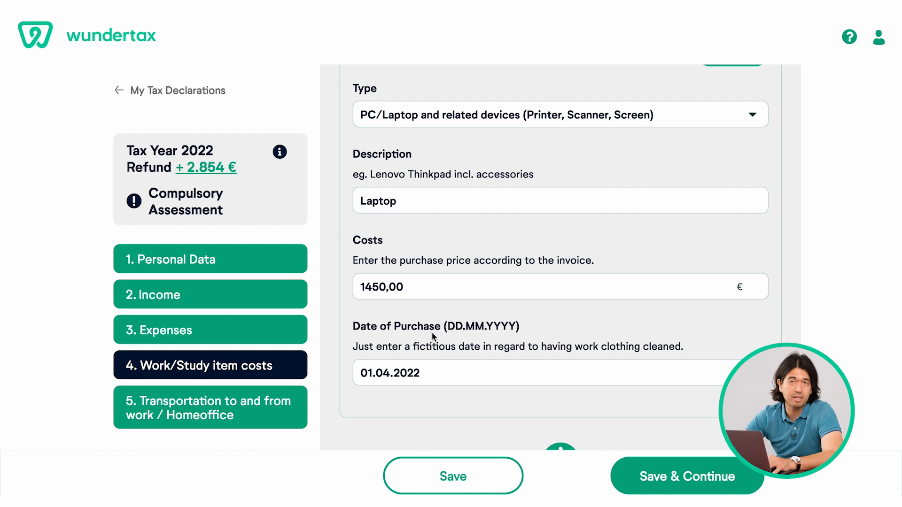
scroll(431, 334, "down", 3)
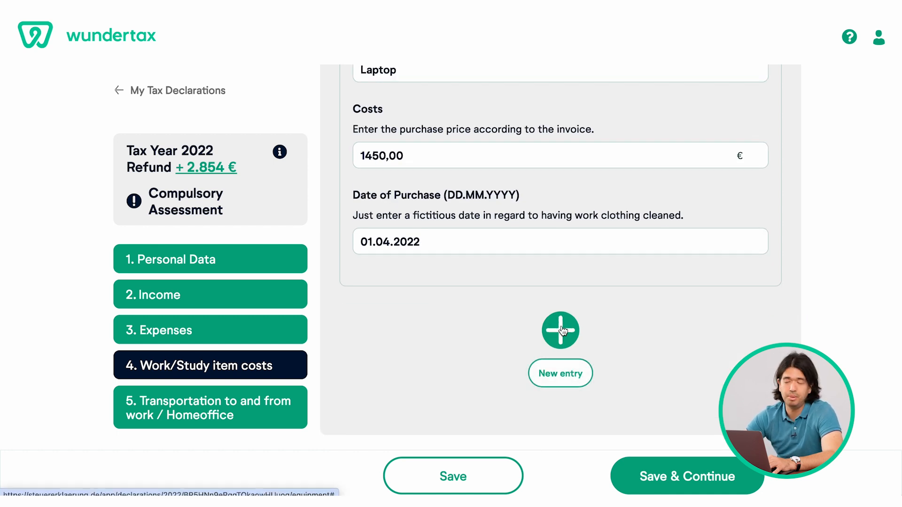
left_click(685, 466)
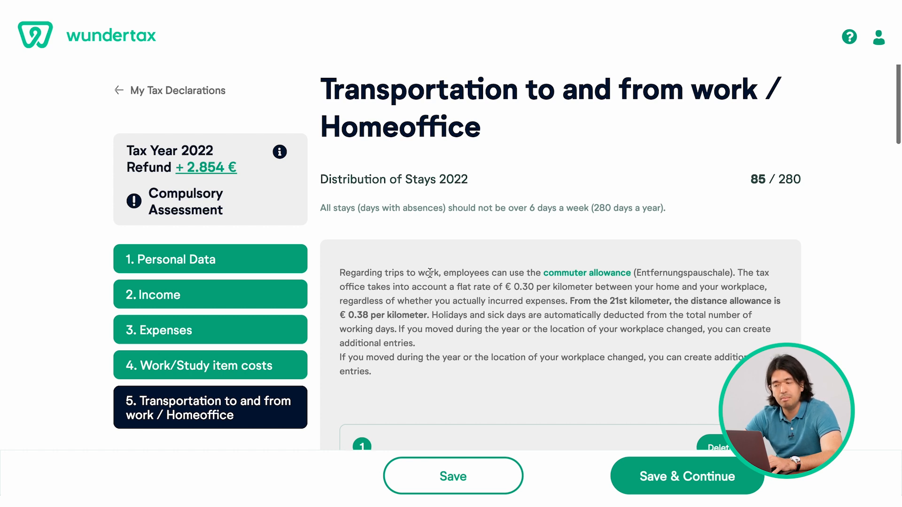
Read the commuter allowance explanation and review the first commute entry's home address, workplace address and distance to the workplace
scroll(429, 272, "down", 5)
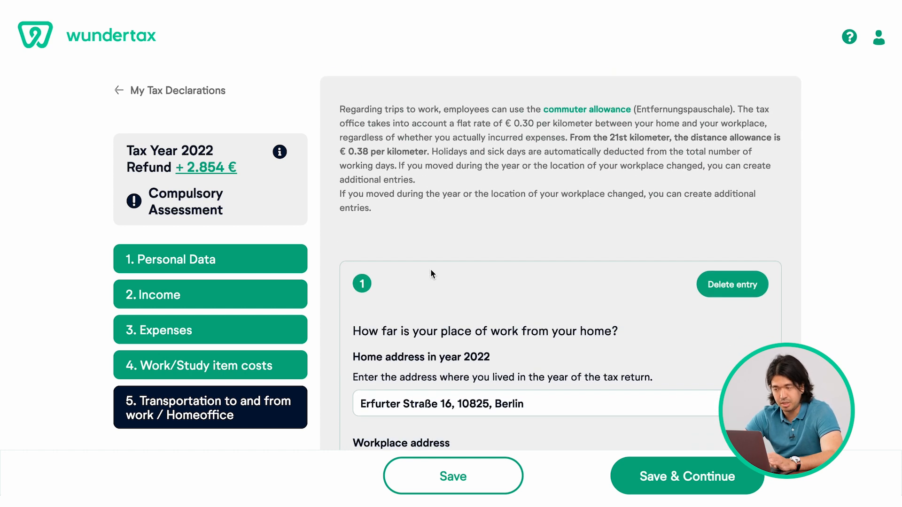
scroll(431, 273, "down", 3)
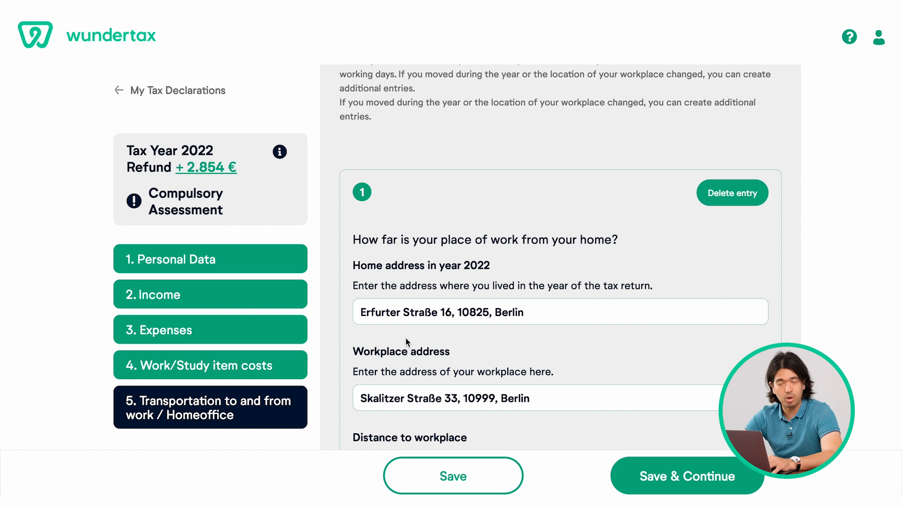
scroll(405, 339, "down", 1)
scroll(398, 322, "down", 2)
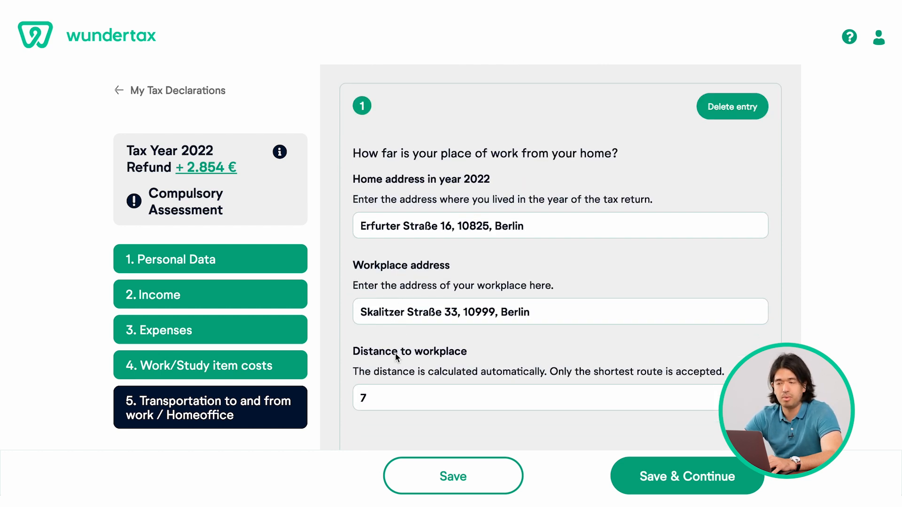
scroll(396, 354, "down", 3)
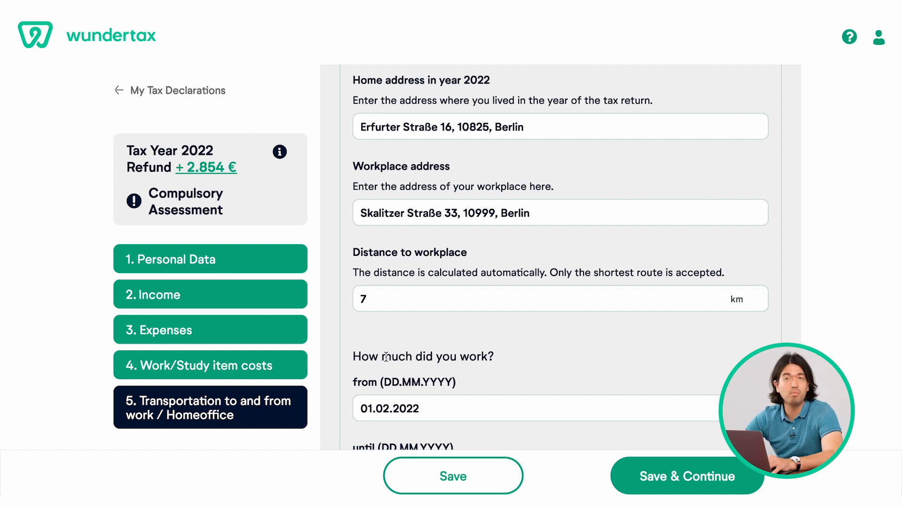
Review the commute entry's work period, working days per week, holiday, business travel and sick days, and Homeoffice days
scroll(386, 357, "down", 2)
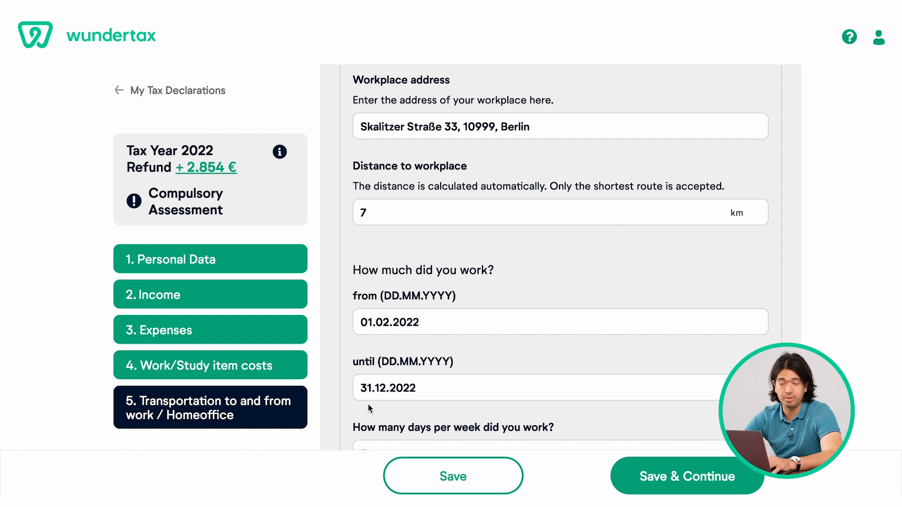
scroll(446, 369, "down", 1)
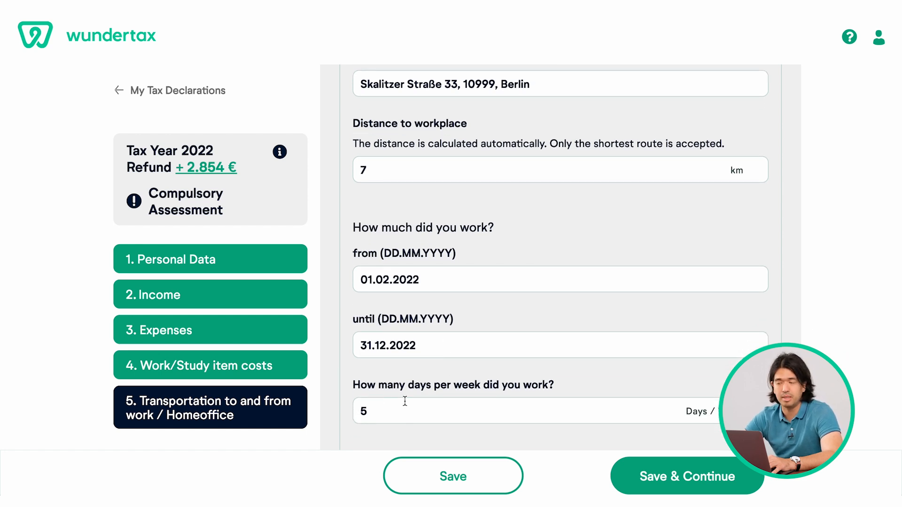
scroll(404, 400, "down", 2)
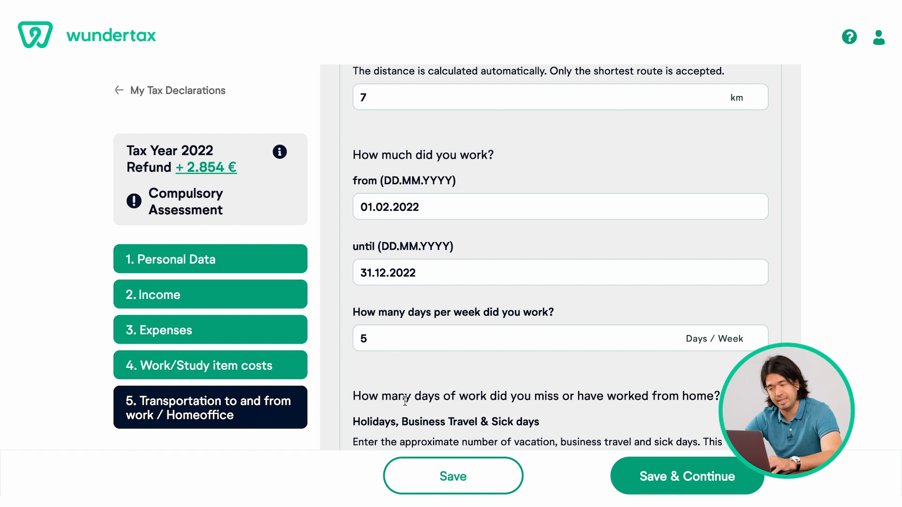
scroll(405, 400, "down", 3)
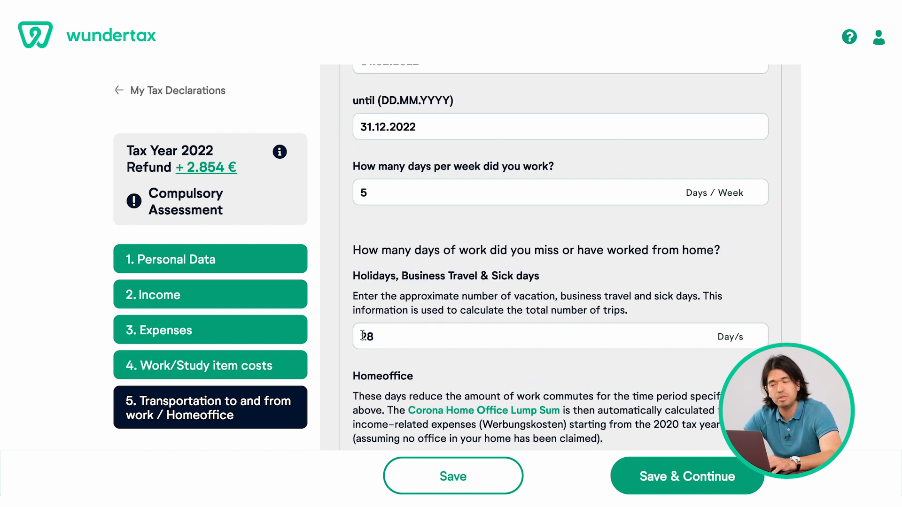
scroll(339, 378, "down", 2)
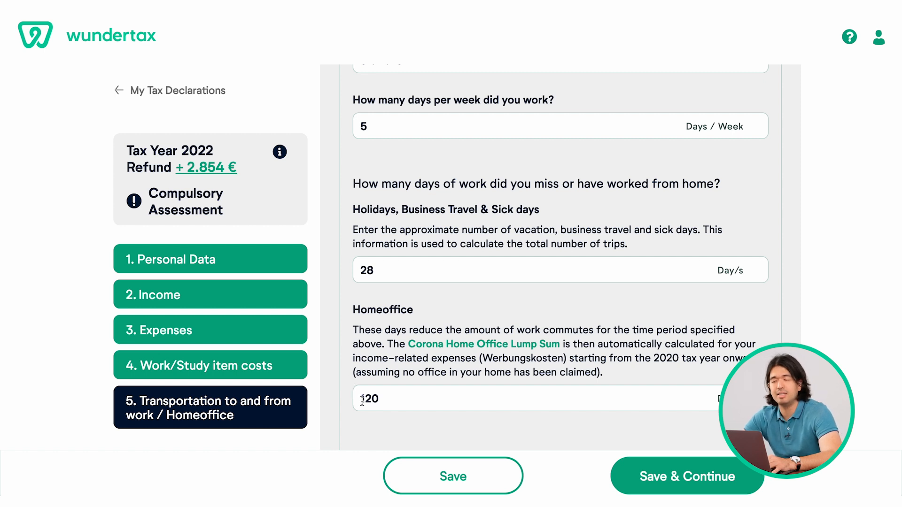
scroll(376, 402, "down", 1)
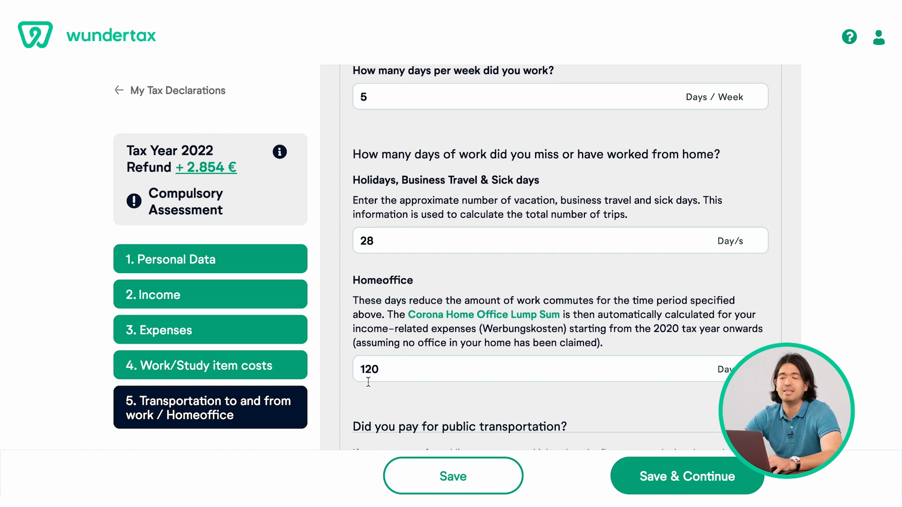
Review the public transportation costs of the commute entry, and continue to Other Insurances
scroll(368, 381, "down", 3)
scroll(374, 318, "down", 1)
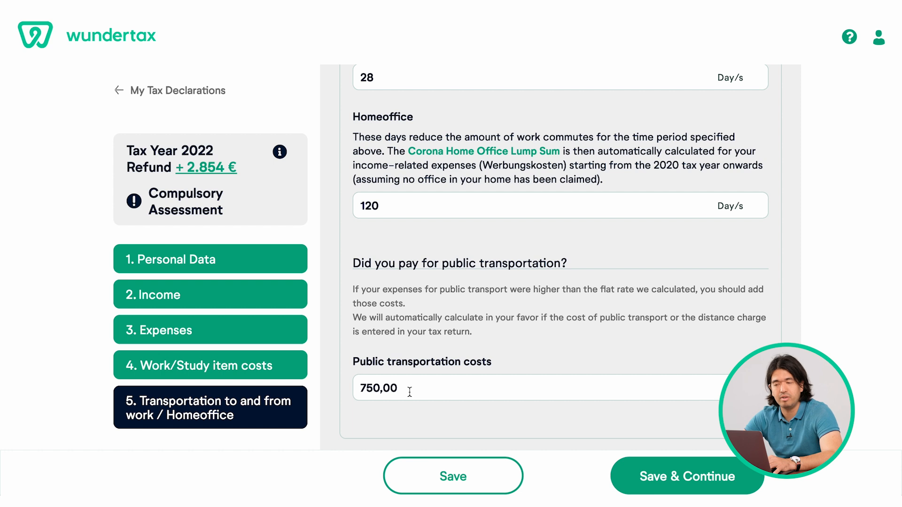
scroll(409, 390, "down", 1)
scroll(409, 338, "down", 2)
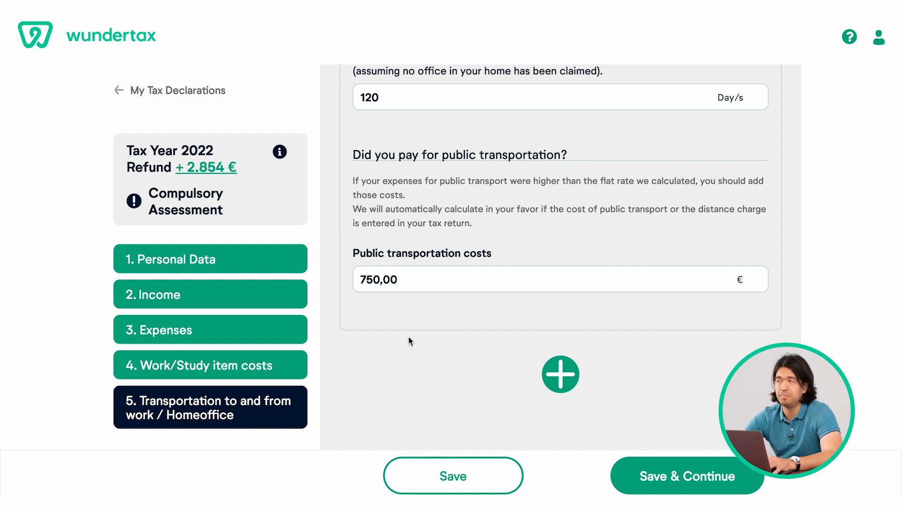
left_click(564, 373)
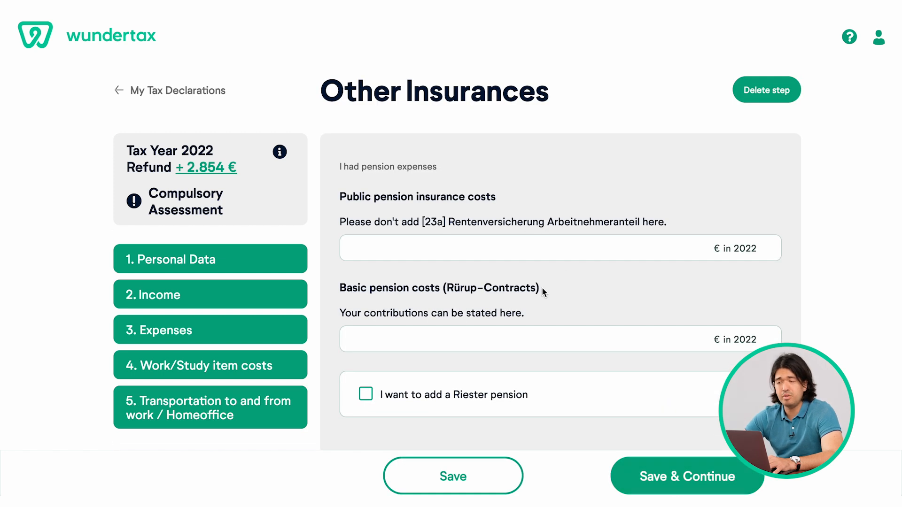
Review the pension, accident, liability, risk and employment legal protection insurance costs, and save them to continue to Additional Costs
scroll(520, 297, "down", 3)
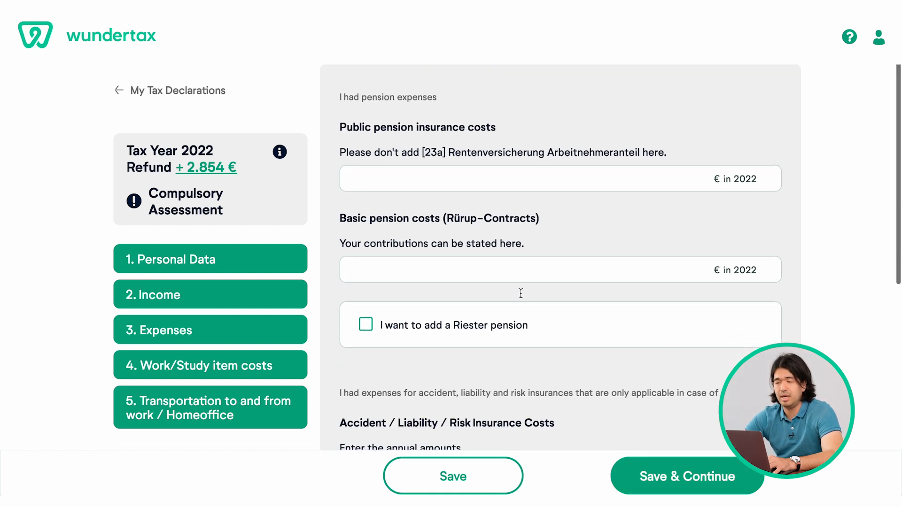
scroll(520, 292, "down", 1)
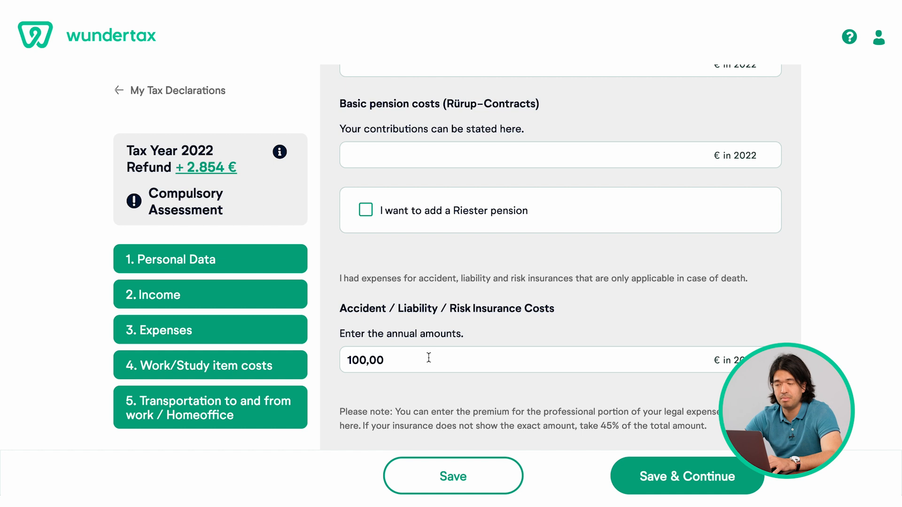
scroll(429, 358, "down", 3)
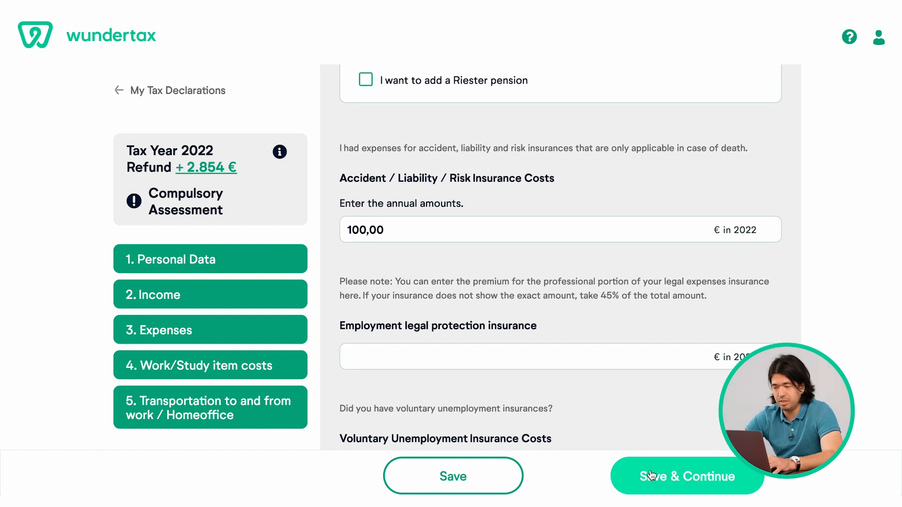
left_click(651, 475)
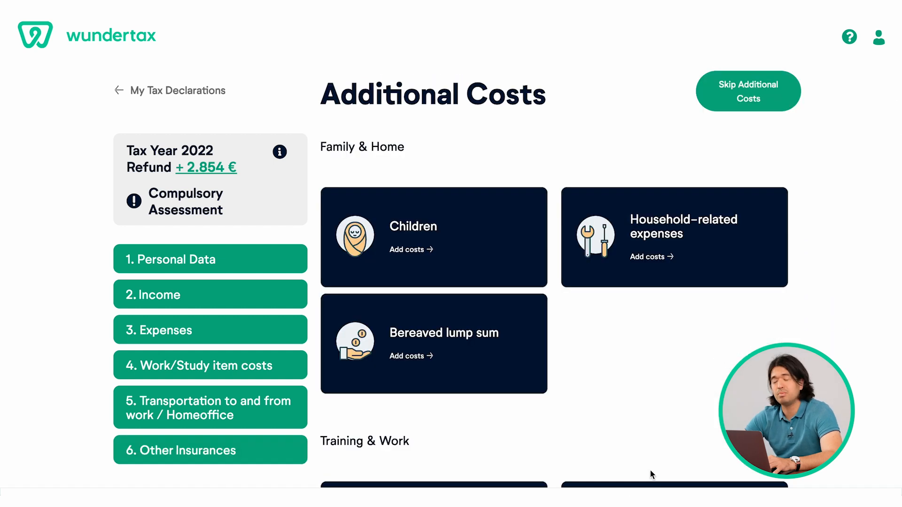
Review the additional cost categories under Family & Home and Training & Work
mouse_move(481, 335)
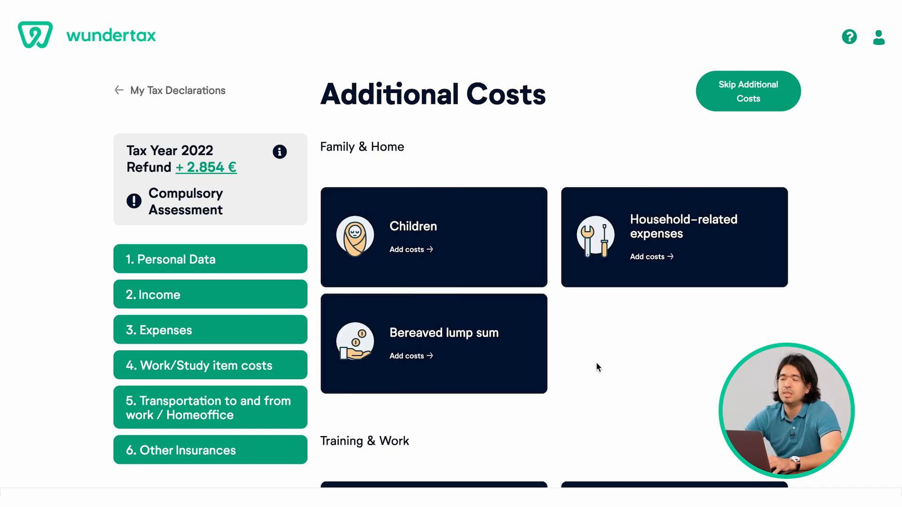
mouse_move(654, 282)
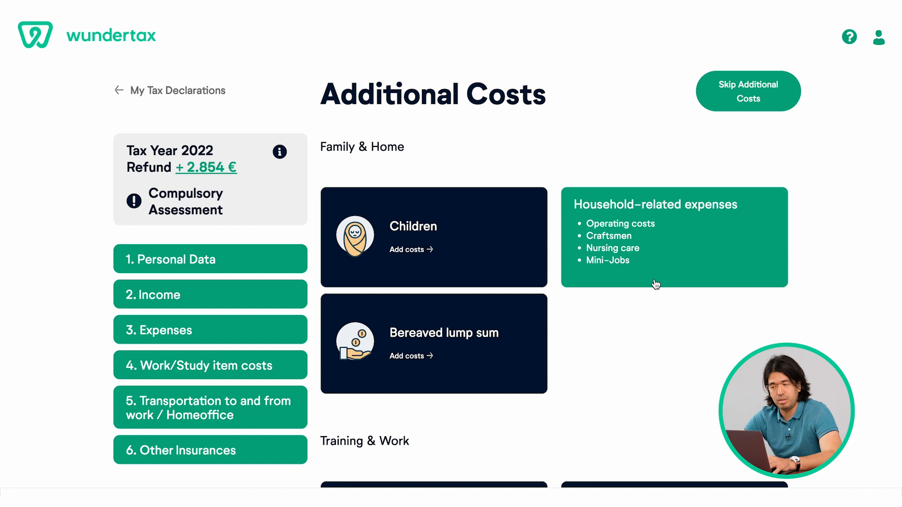
scroll(648, 401, "down", 5)
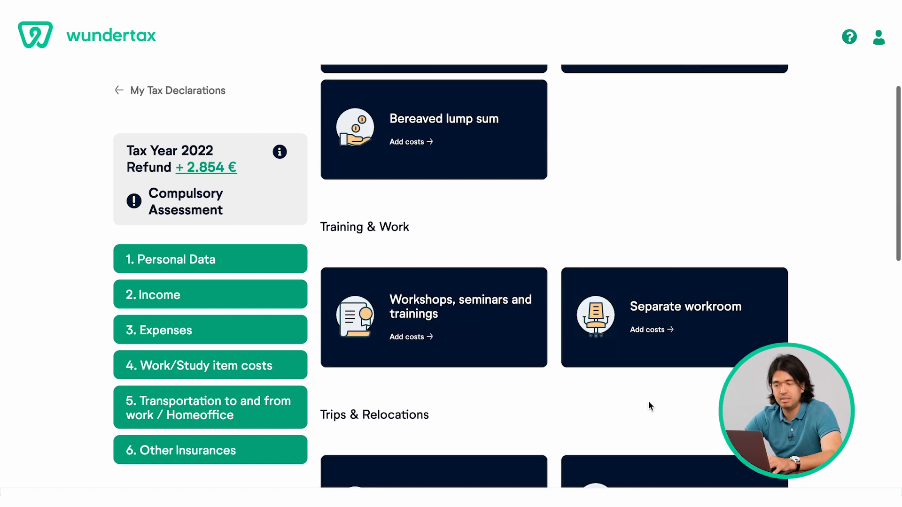
mouse_move(538, 338)
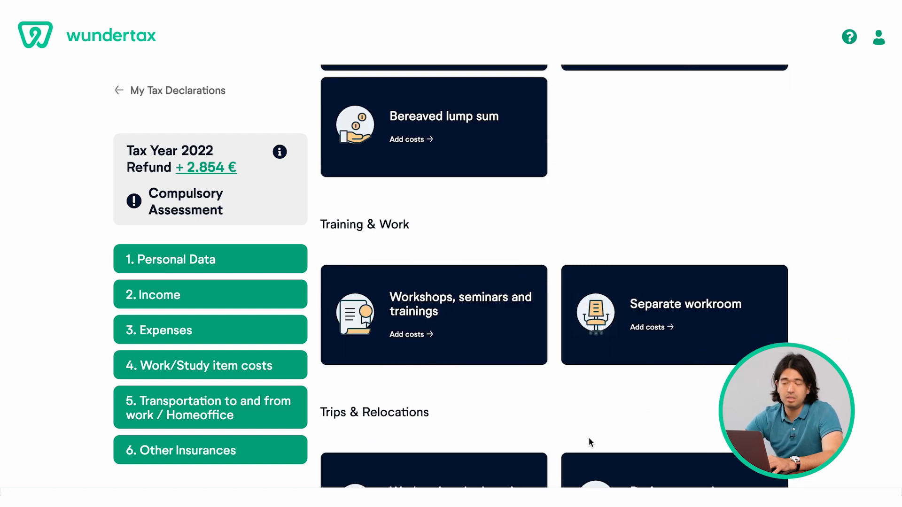
scroll(591, 442, "down", 1)
mouse_move(735, 261)
scroll(735, 260, "down", 3)
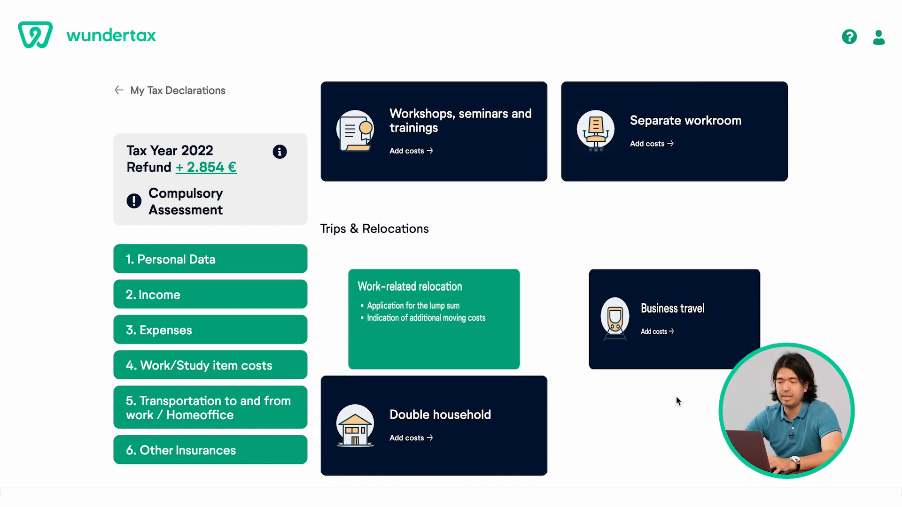
Review the additional cost categories under Trips & Relocations and Health & Care
scroll(688, 404, "down", 3)
mouse_move(450, 399)
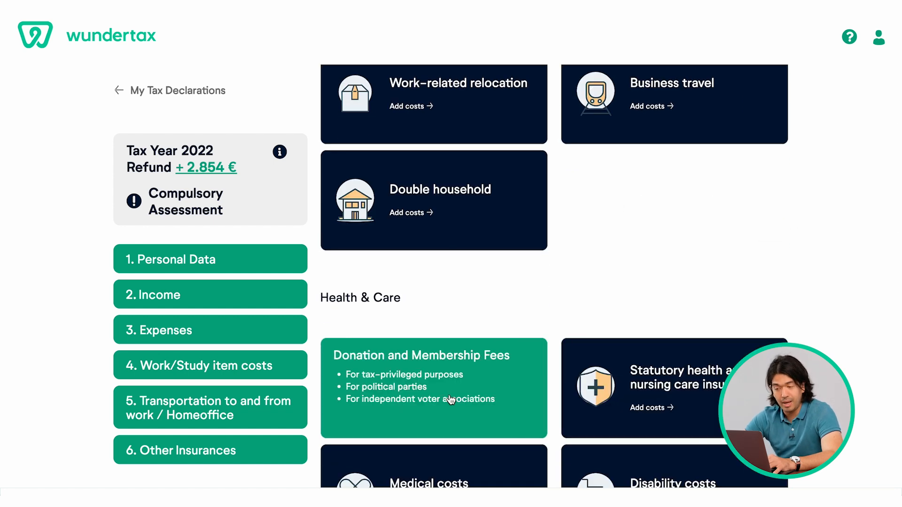
scroll(644, 209, "down", 2)
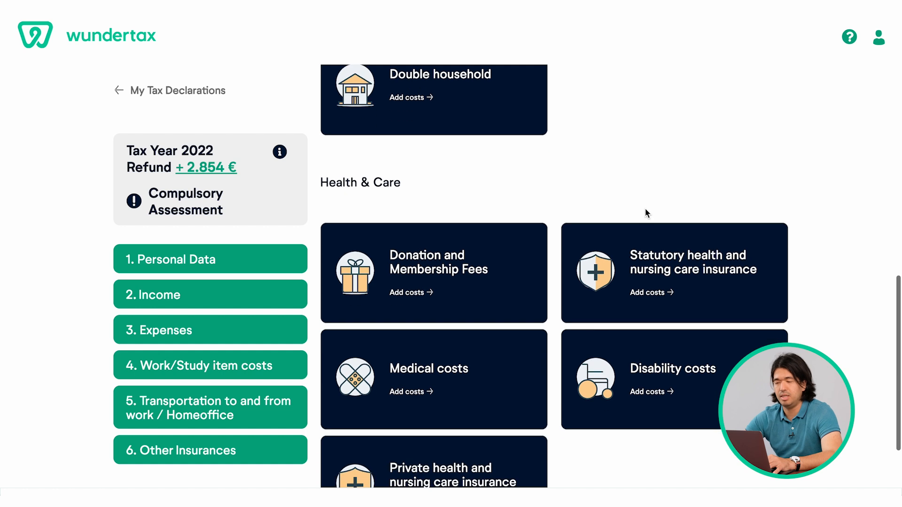
scroll(645, 211, "down", 2)
Go to the Data for Tax Office section and review the refund bank details and the Tax-ID
scroll(301, 383, "down", 3)
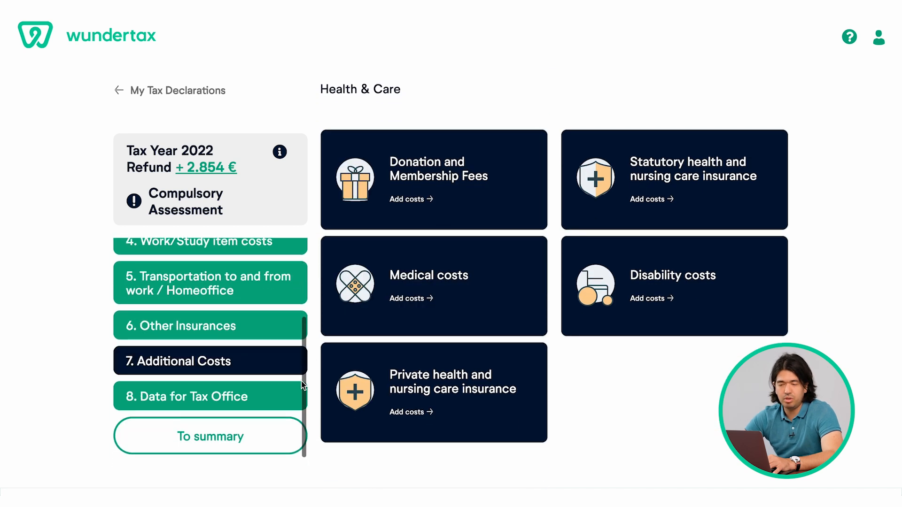
left_click(236, 397)
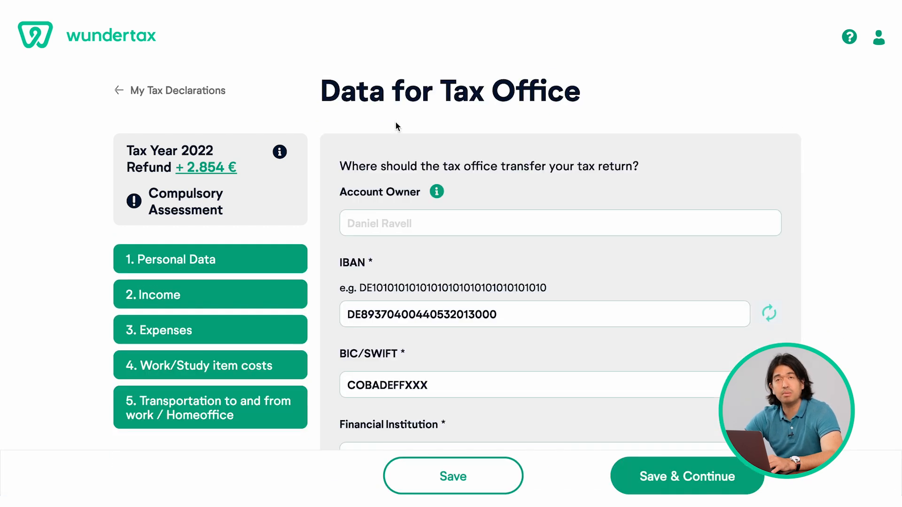
scroll(352, 172, "down", 1)
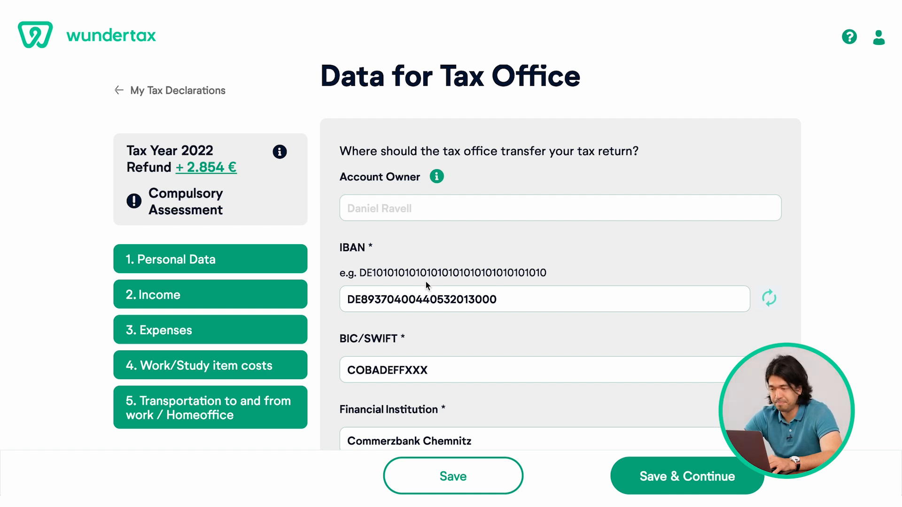
scroll(426, 284, "down", 3)
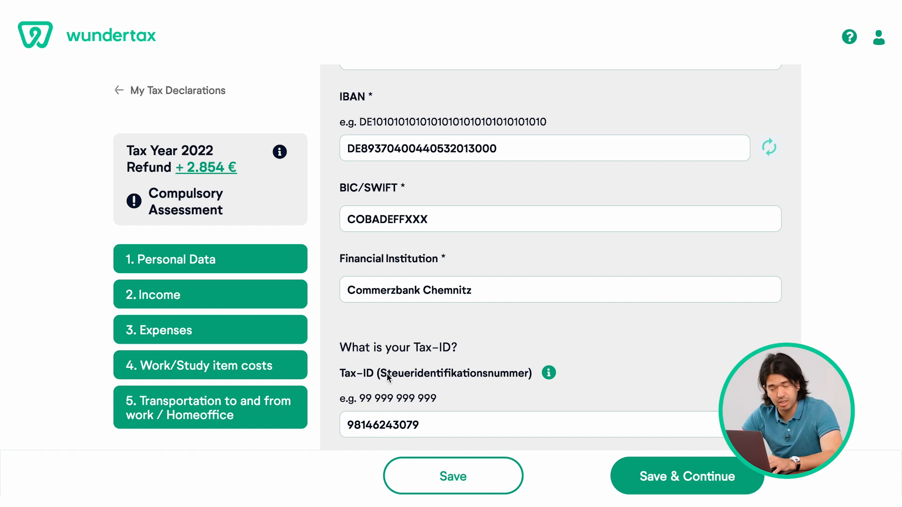
scroll(387, 373, "down", 4)
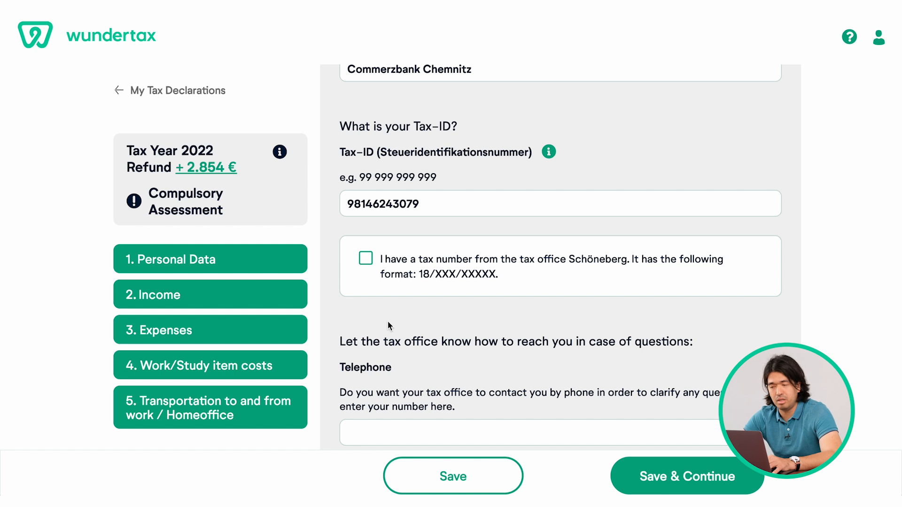
Review the optional telephone and further data fields without filling them in, and save the section to continue to the overview
scroll(387, 328, "down", 4)
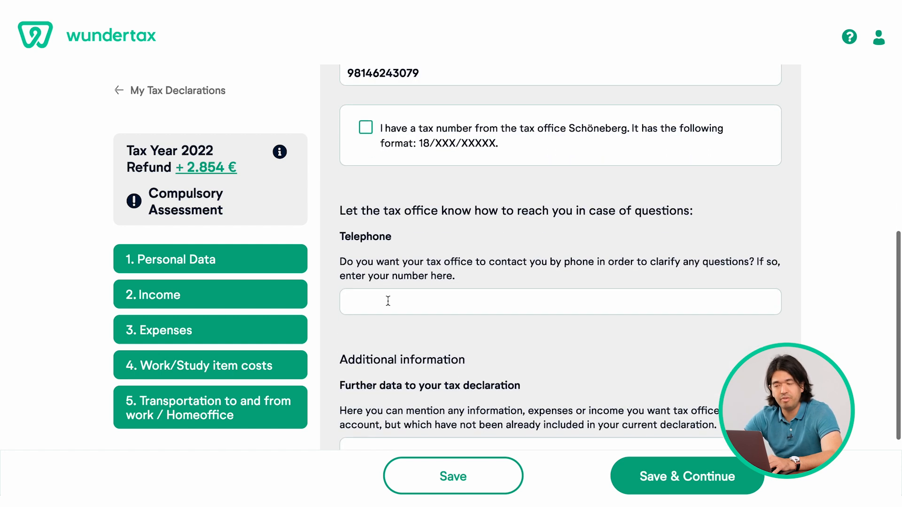
scroll(388, 301, "down", 1)
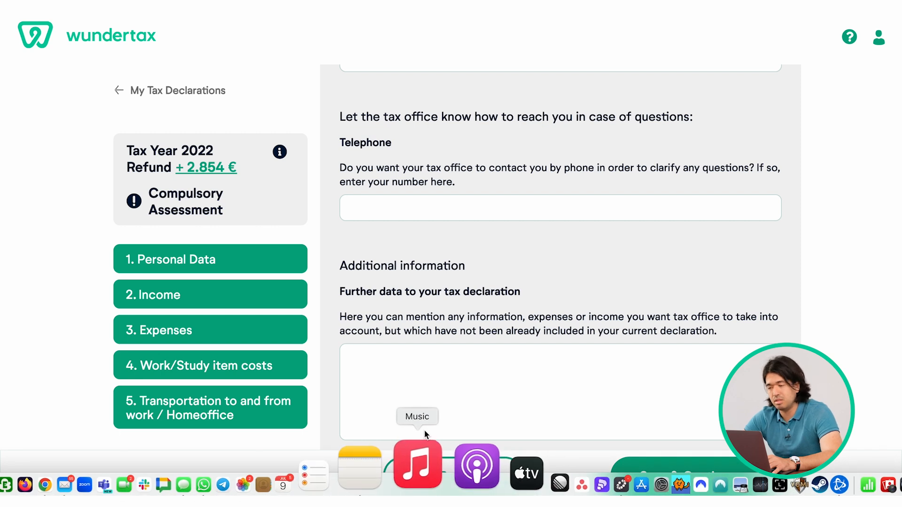
left_click(421, 391)
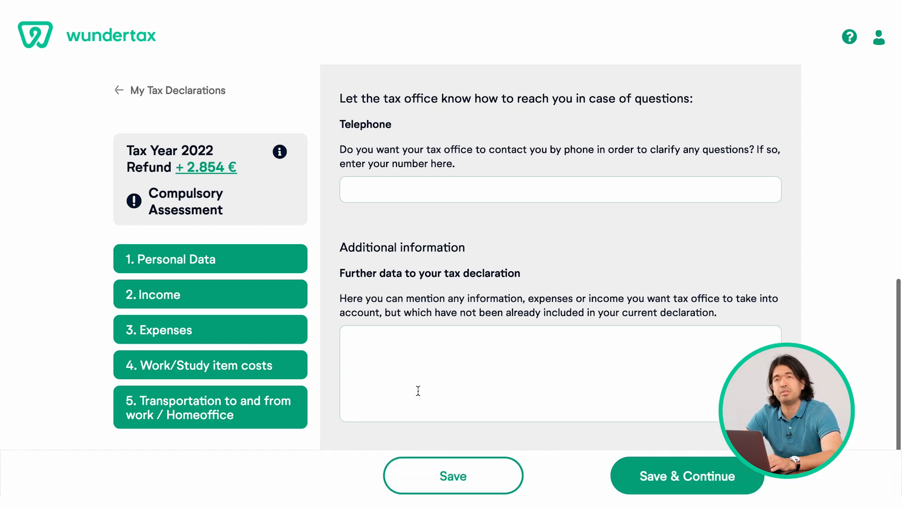
scroll(418, 391, "down", 1)
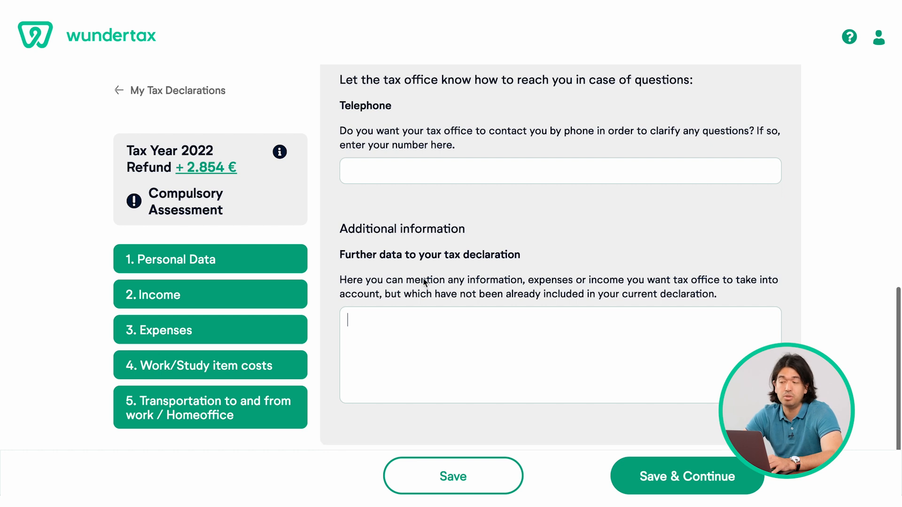
left_click(659, 471)
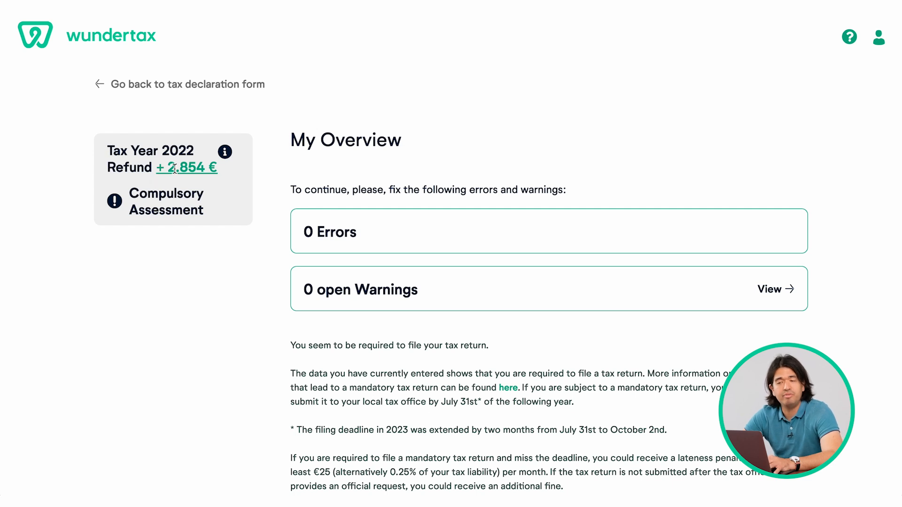
View the Refund Calculator Information with the detailed taxable income calculation, and close it
left_click(228, 152)
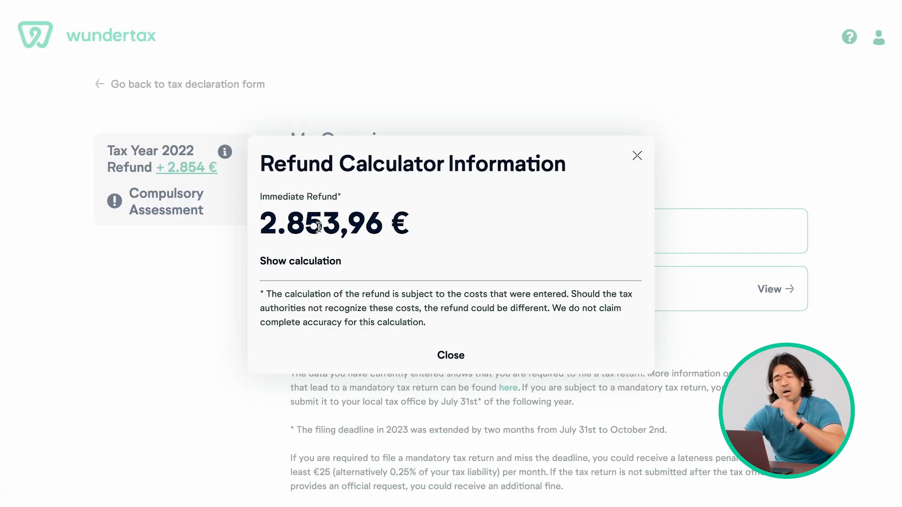
left_click(317, 268)
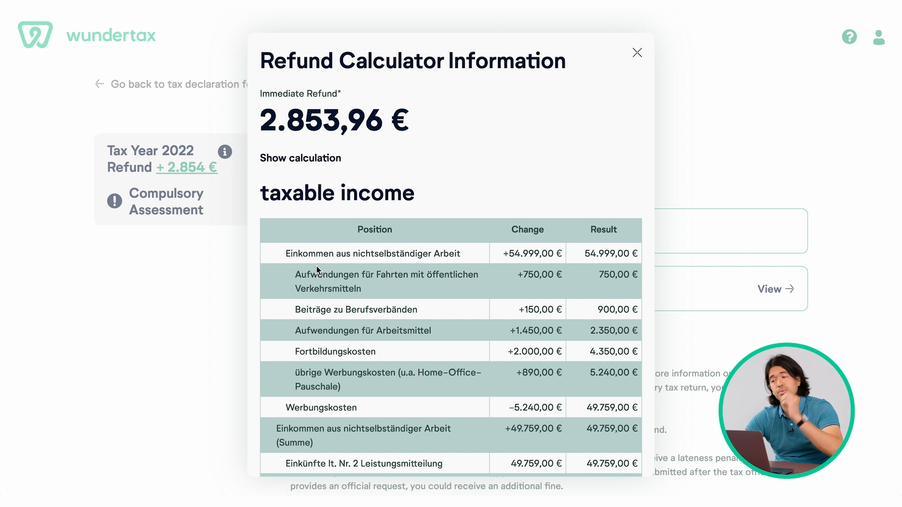
left_click_drag(267, 131, 327, 129)
left_click(328, 130)
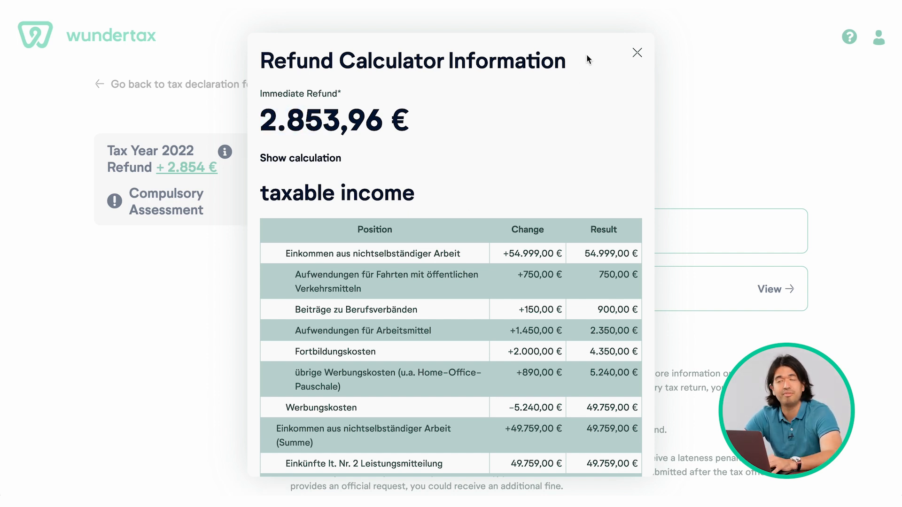
left_click(637, 53)
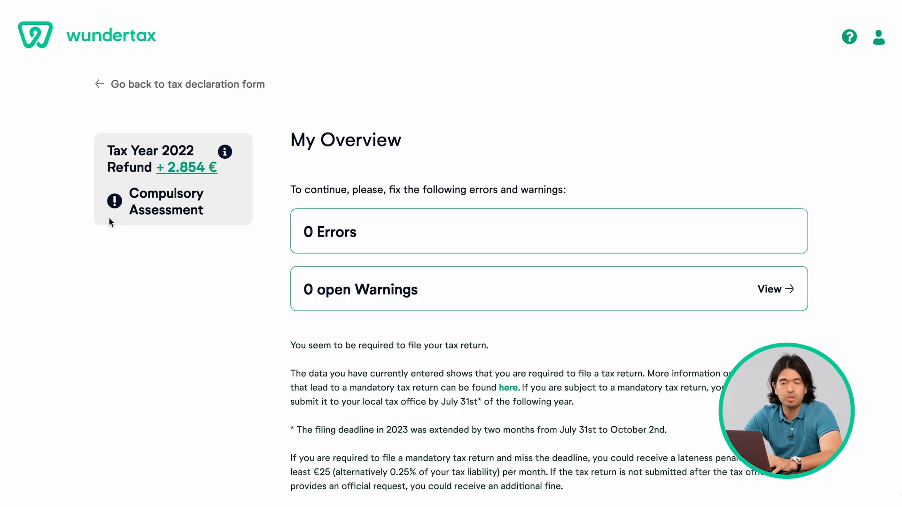
Check the Compulsory Assessment status and the filing deadline notes in the overview, and continue to payment
left_click_drag(108, 203, 160, 203)
left_click(159, 202)
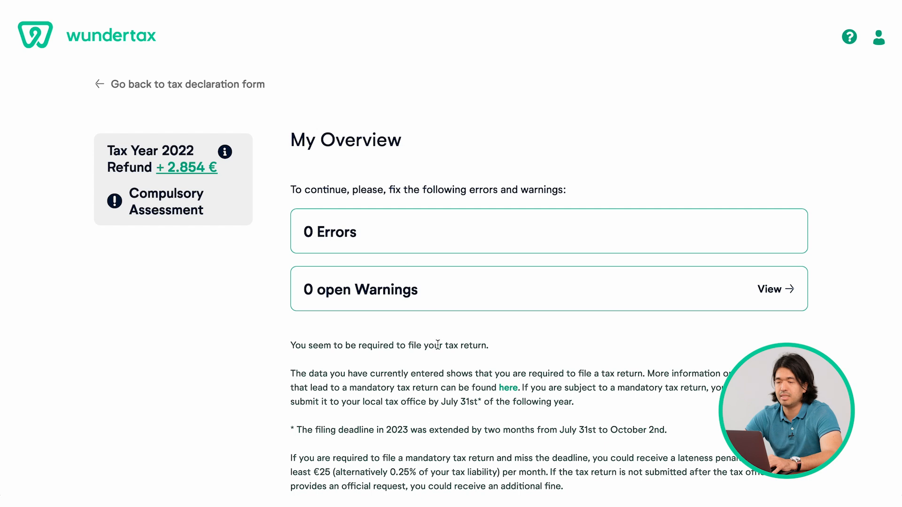
scroll(437, 344, "down", 3)
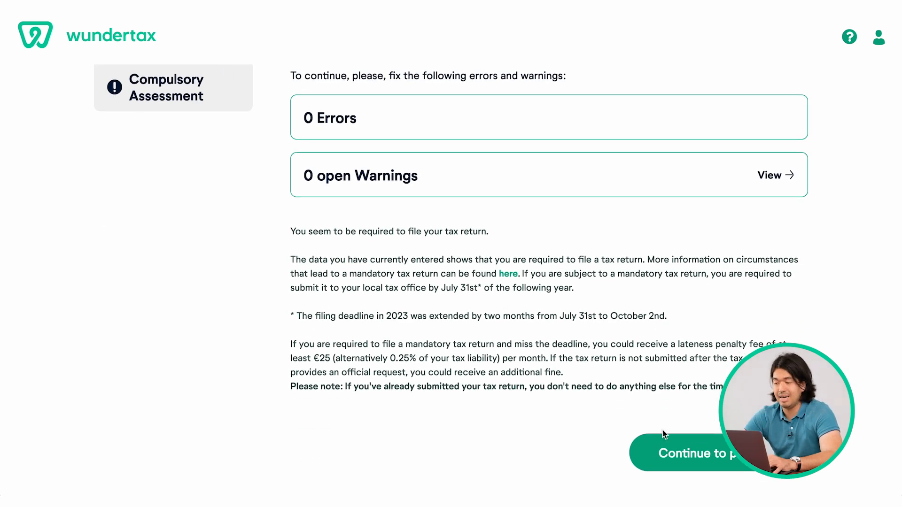
left_click(663, 462)
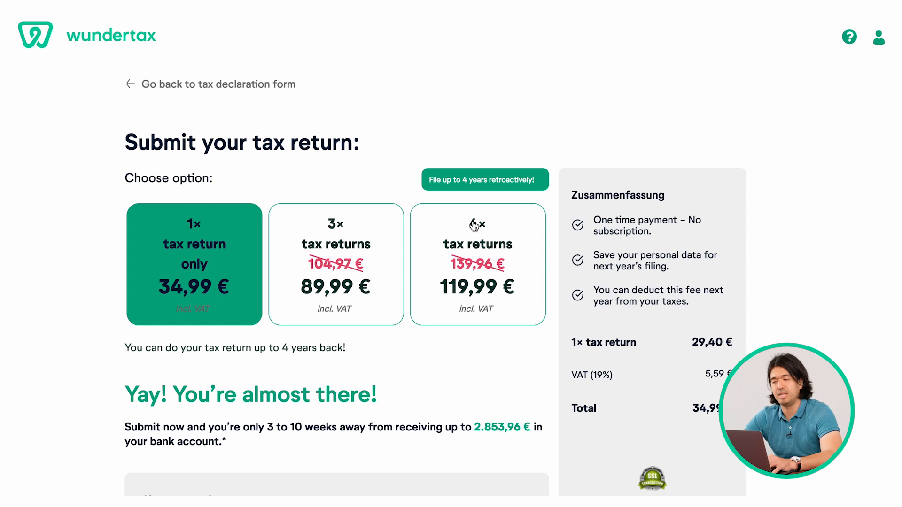
Review the pricing options, the voucher field and the available payment methods for submitting the tax return
scroll(422, 282, "down", 2)
scroll(388, 394, "down", 2)
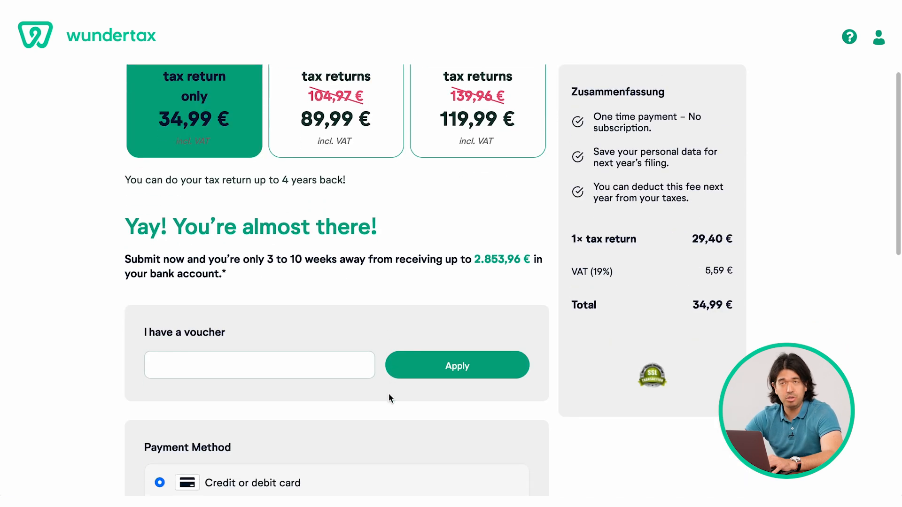
scroll(388, 393, "down", 2)
scroll(391, 376, "down", 5)
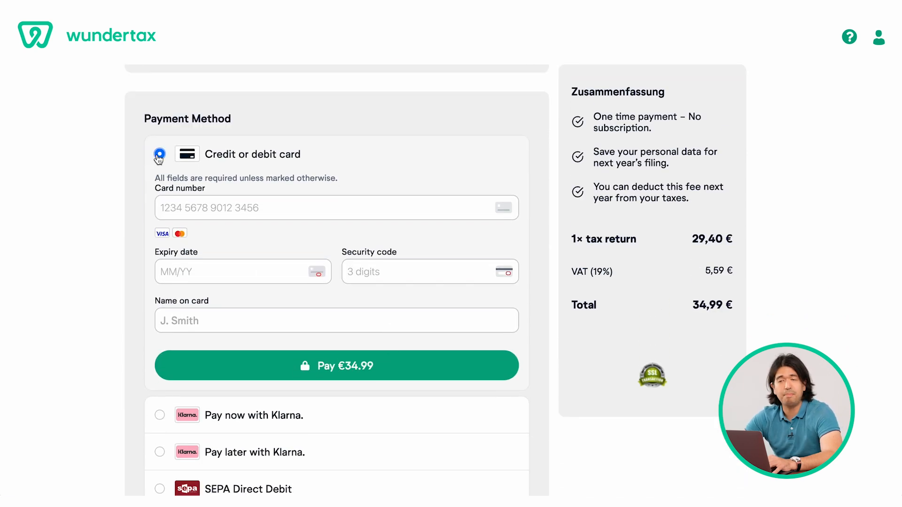
Choose SEPA Direct Debit as the payment method and pay €34.99 for one tax return
scroll(275, 416, "down", 2)
left_click(291, 406)
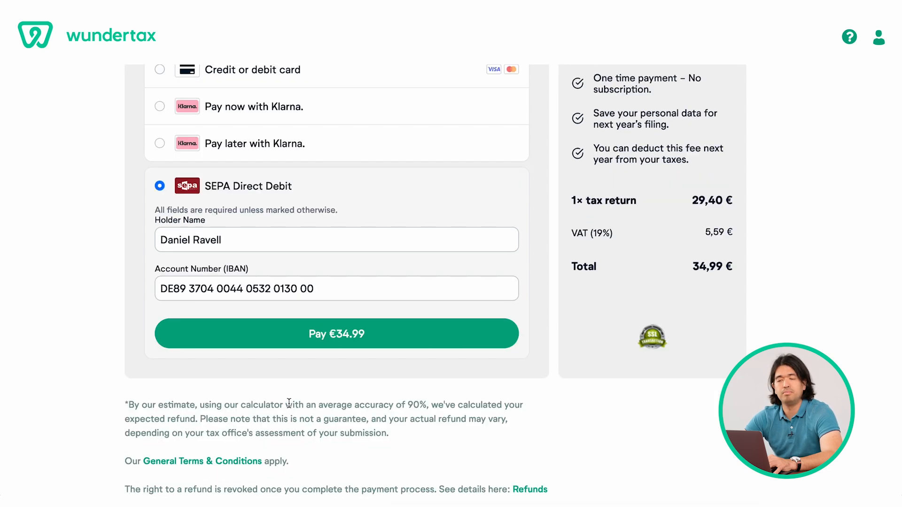
scroll(574, 227, "up", 2)
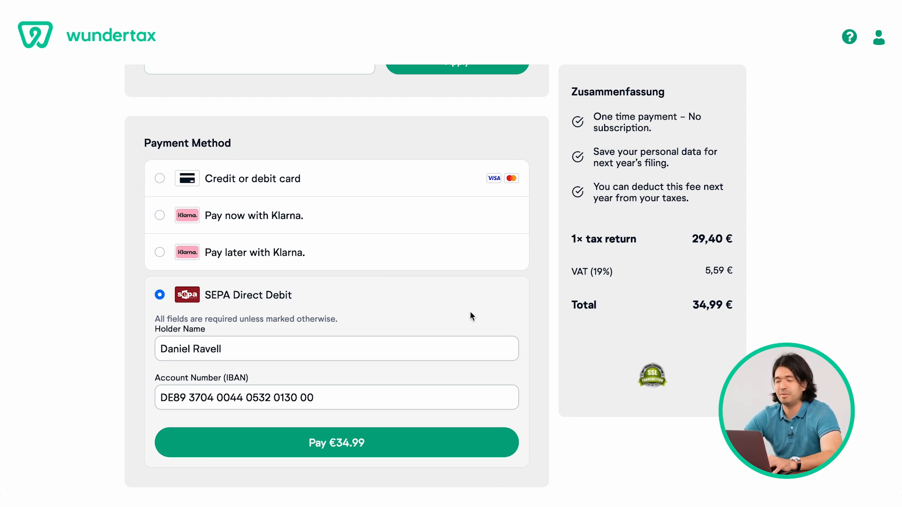
scroll(469, 311, "down", 1)
left_click(413, 426)
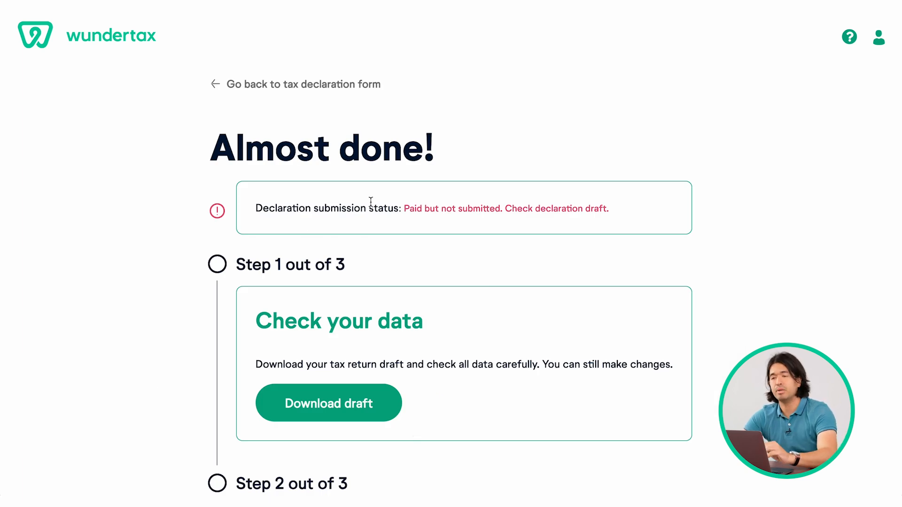
Download the tax return draft and open the PDF to check the Hauptvordruck ESt 1 A main form
scroll(370, 201, "down", 1)
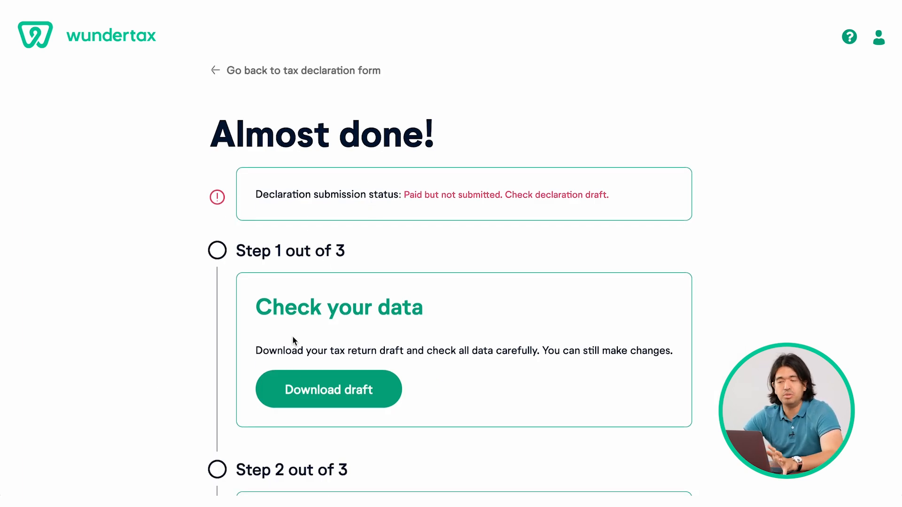
left_click(344, 403)
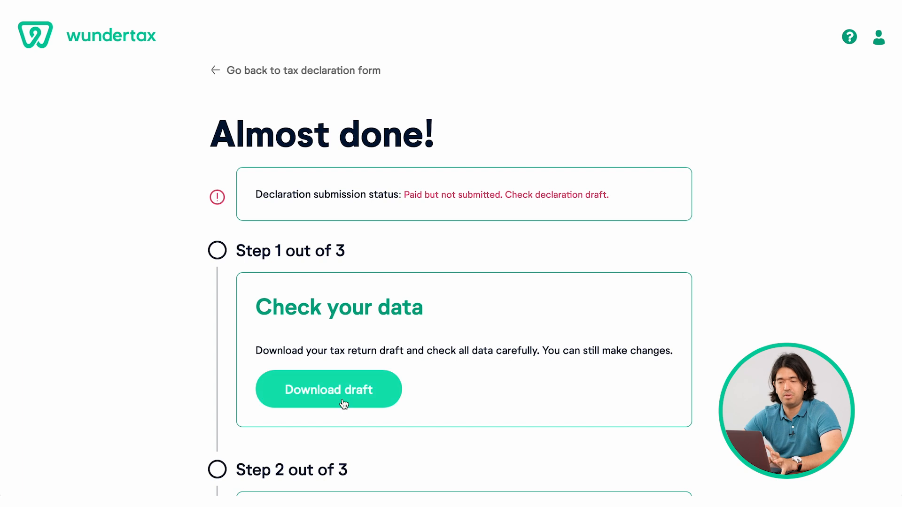
key("Return")
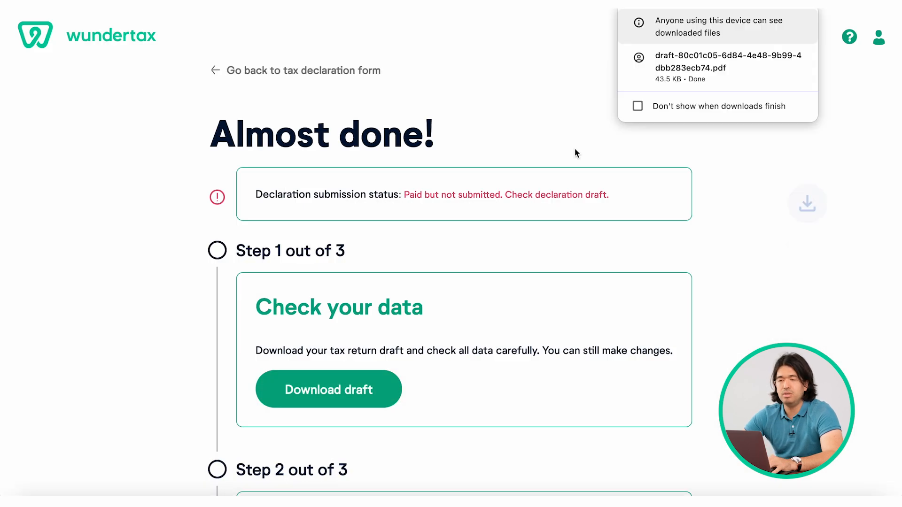
left_click(700, 60)
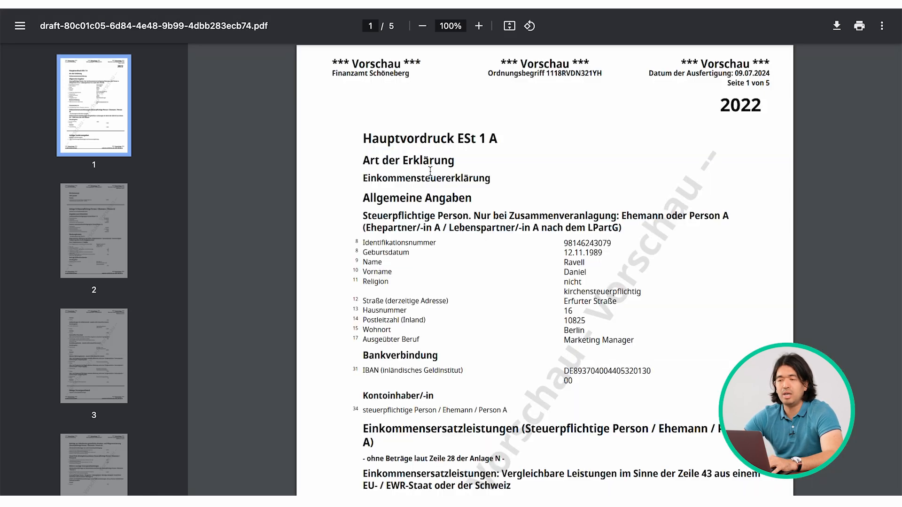
left_click_drag(364, 137, 466, 137)
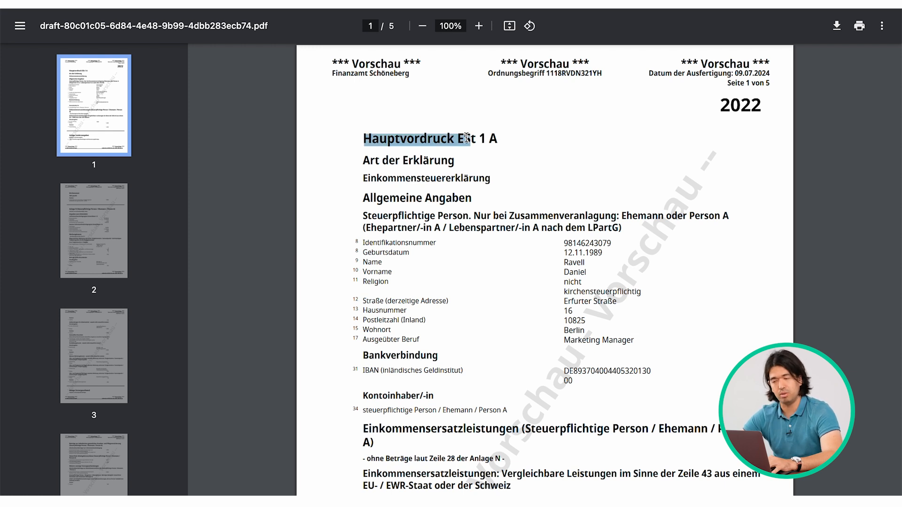
left_click(467, 137)
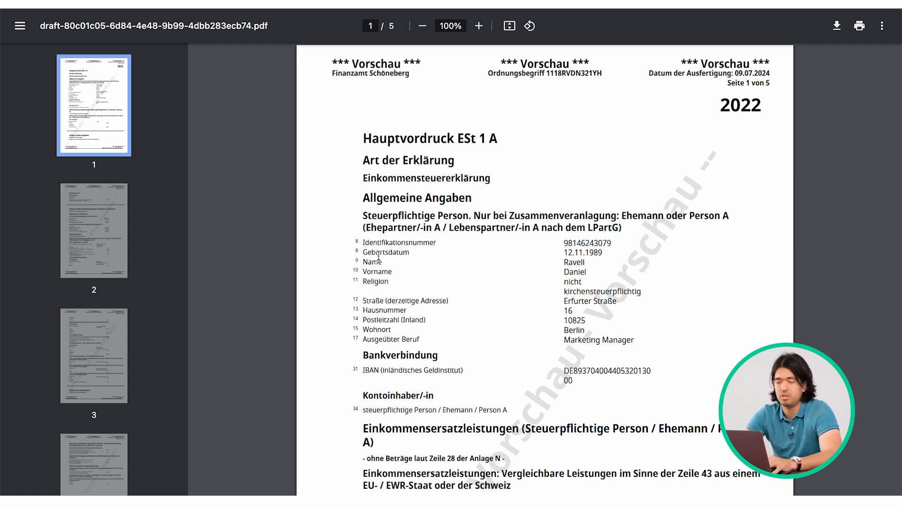
Look through the income replacement benefits and Anlage Sonderausgaben sections of the draft PDF, and return to the wundertax submission page
scroll(346, 191, "down", 7)
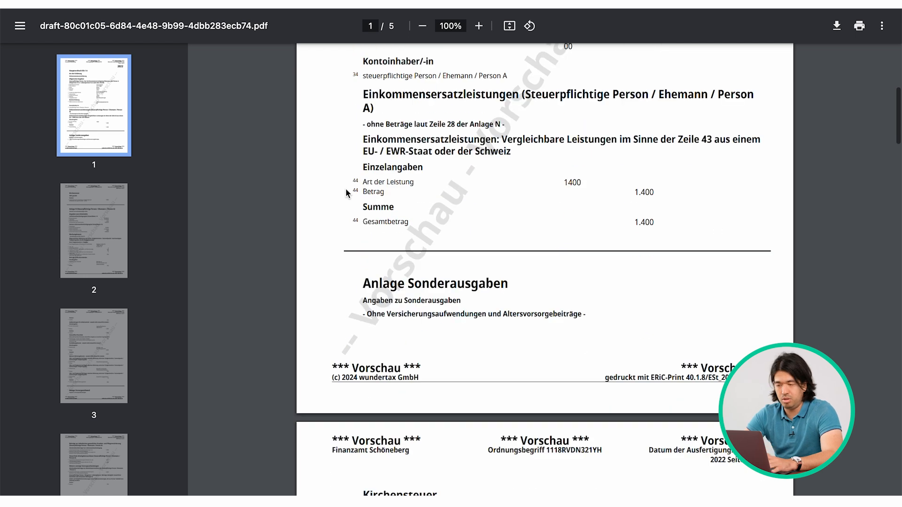
scroll(346, 191, "down", 4)
scroll(346, 192, "up", 11)
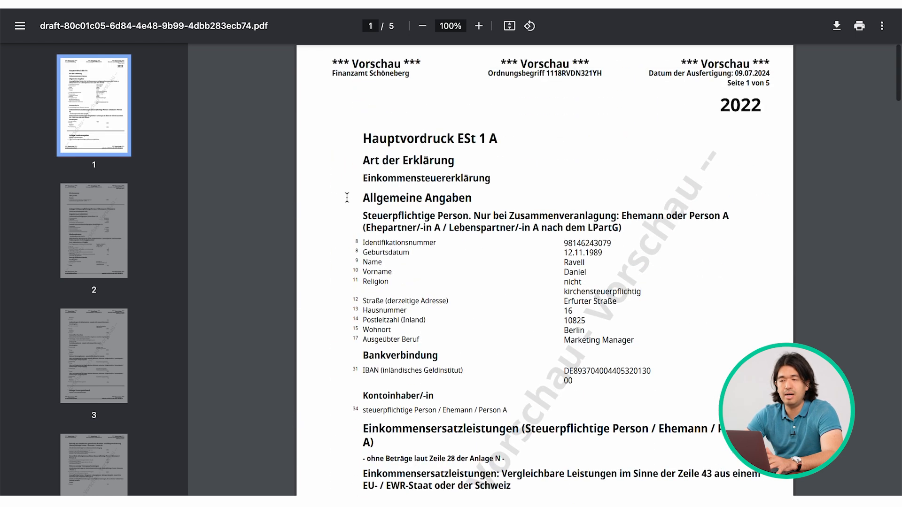
left_click(376, 3)
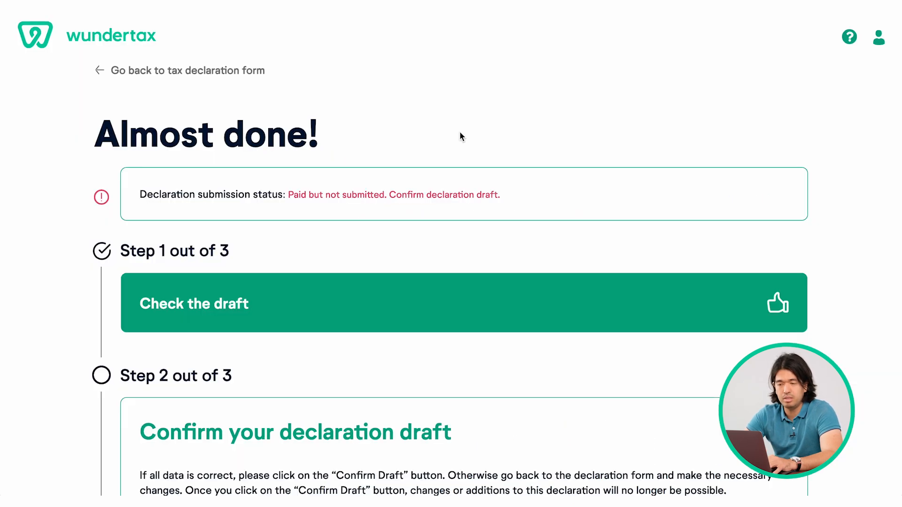
Confirm the declaration draft in step 2 of the submission process
scroll(297, 387, "down", 3)
left_click_drag(139, 271, 306, 272)
left_click(300, 265)
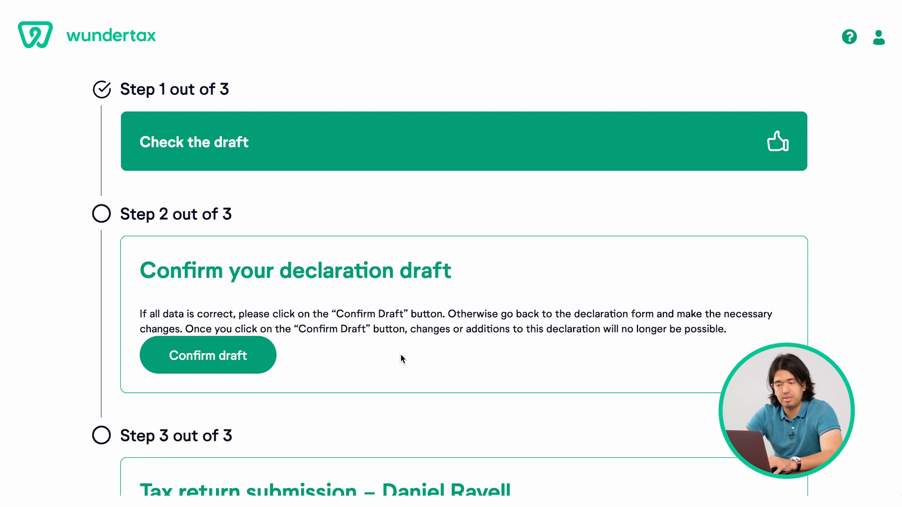
left_click(226, 357)
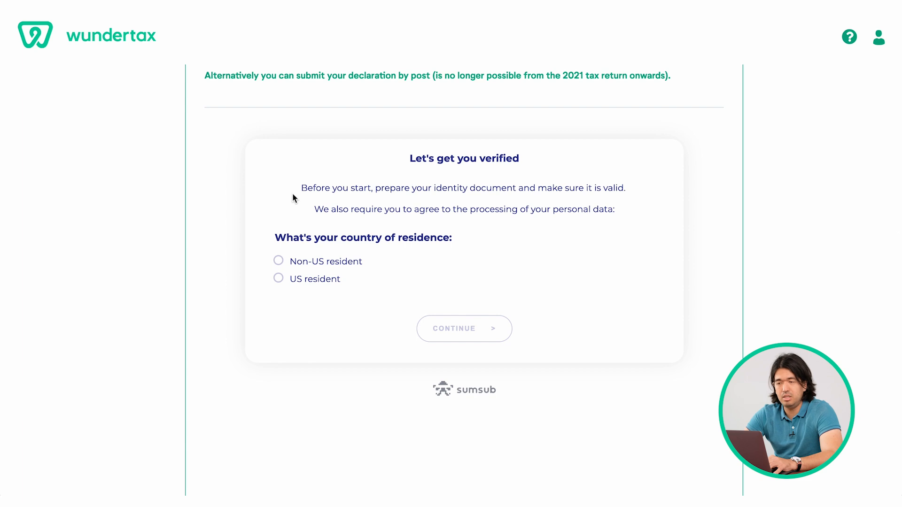
Review the online submission's identification document requirements, the identity verification form and the option to finalize the submission
scroll(293, 194, "up", 2)
scroll(292, 194, "up", 2)
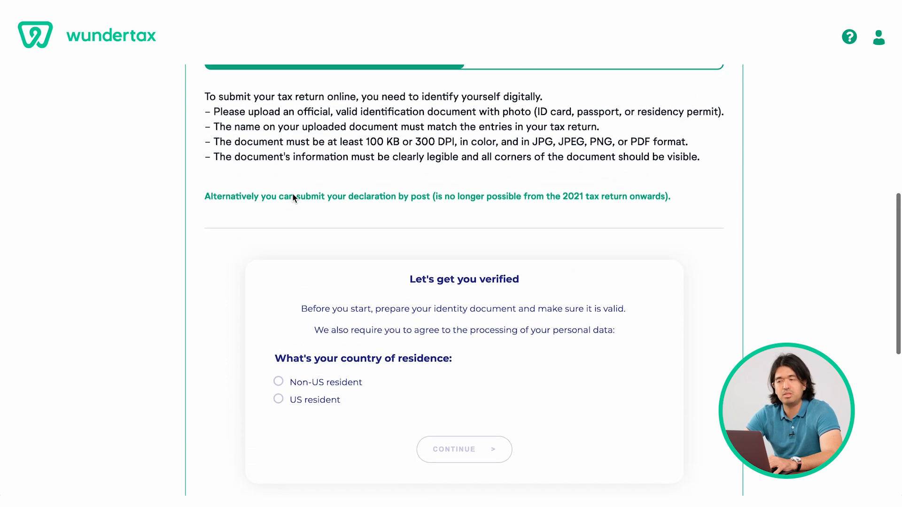
scroll(293, 194, "up", 2)
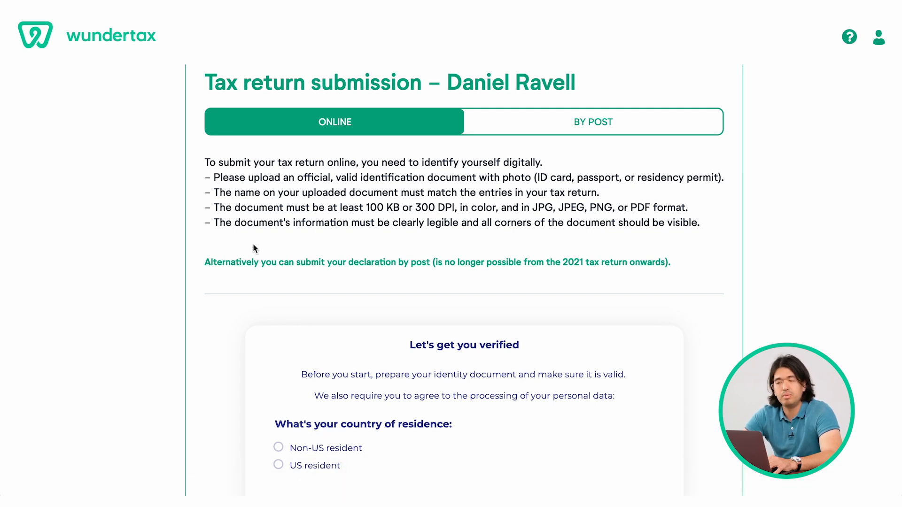
scroll(577, 238, "up", 2)
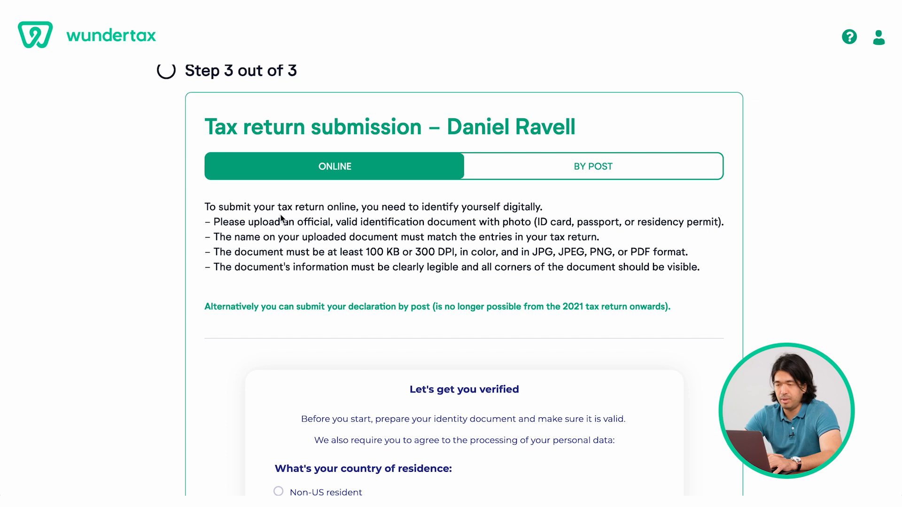
scroll(281, 218, "down", 10)
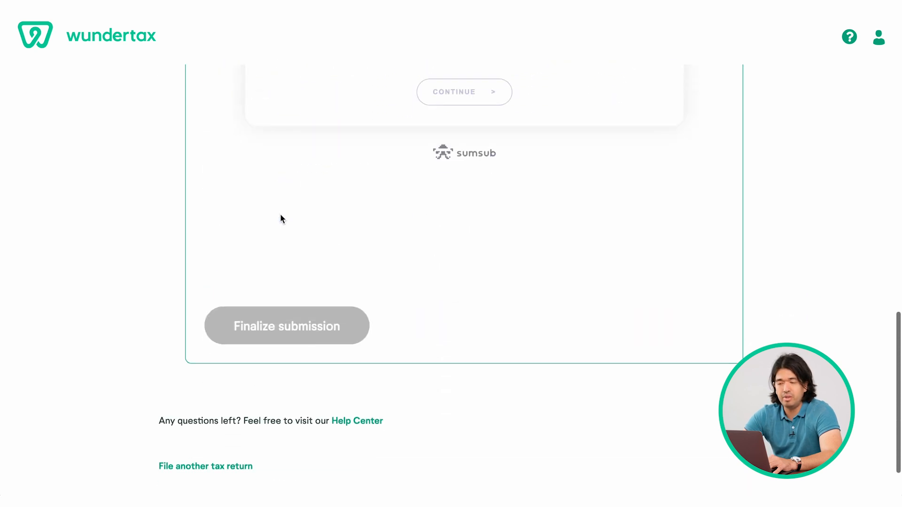